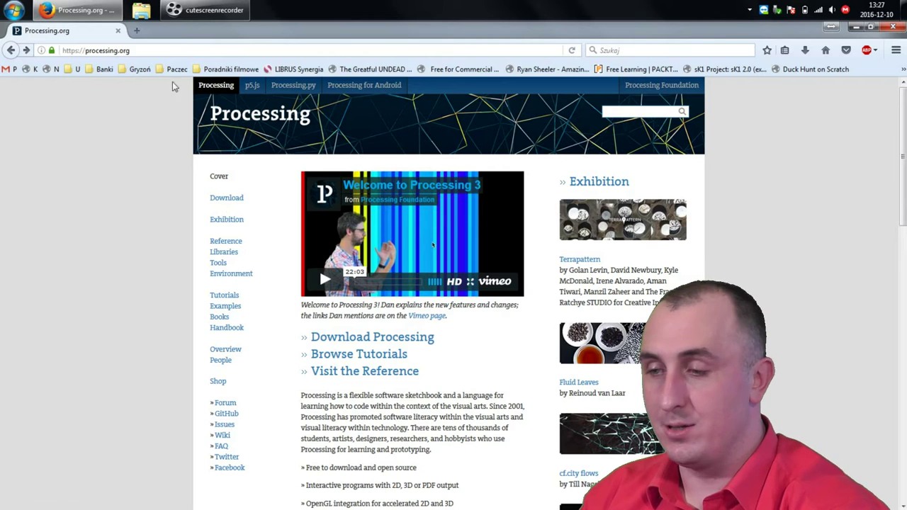
# Download the Windows 64-bit build of Processing 3.2.3 with the No Donation option and save the zip file.
pyautogui.click(223, 206)
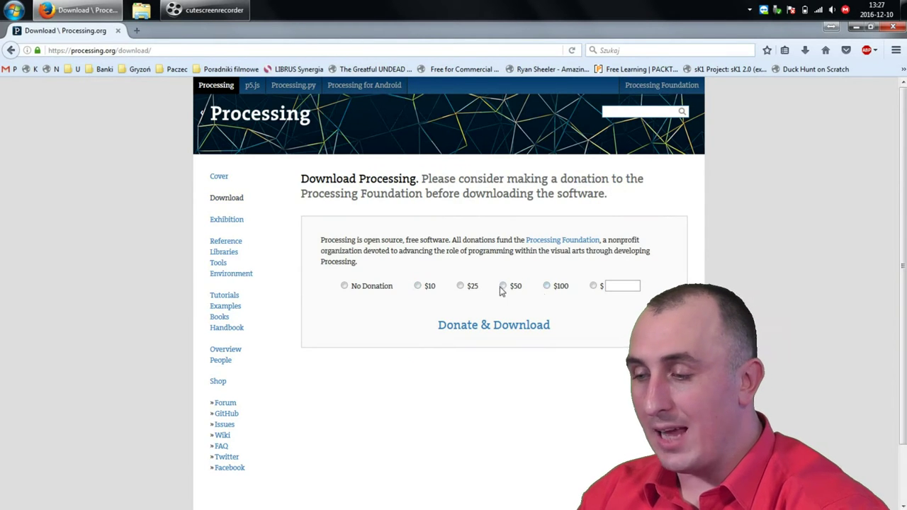
pyautogui.click(345, 286)
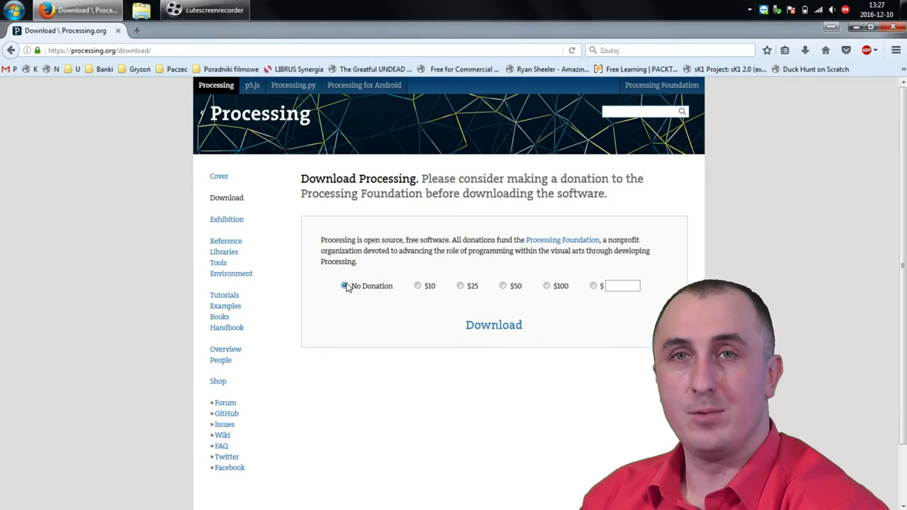
pyautogui.click(498, 332)
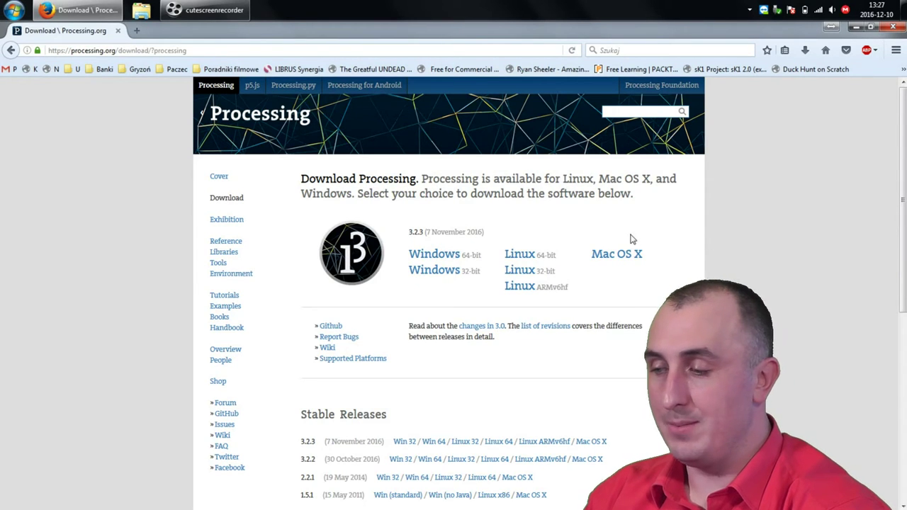
pyautogui.click(433, 255)
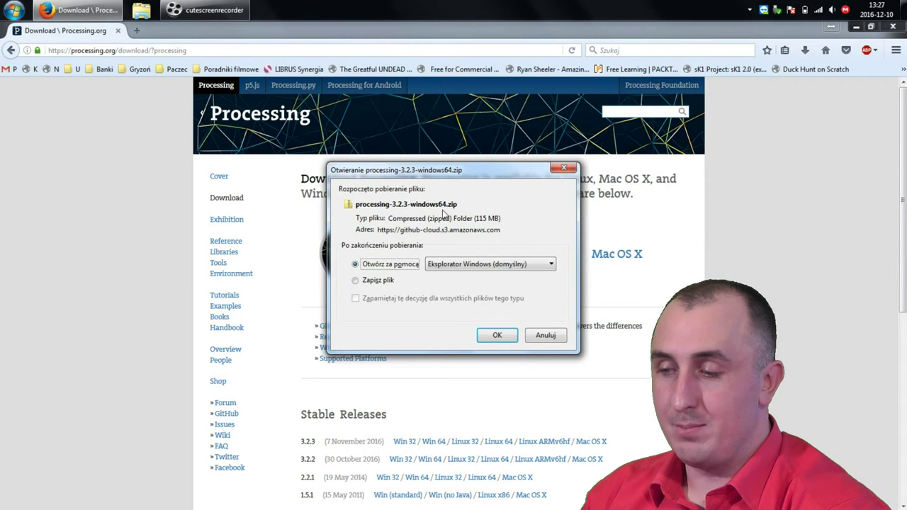
pyautogui.click(388, 283)
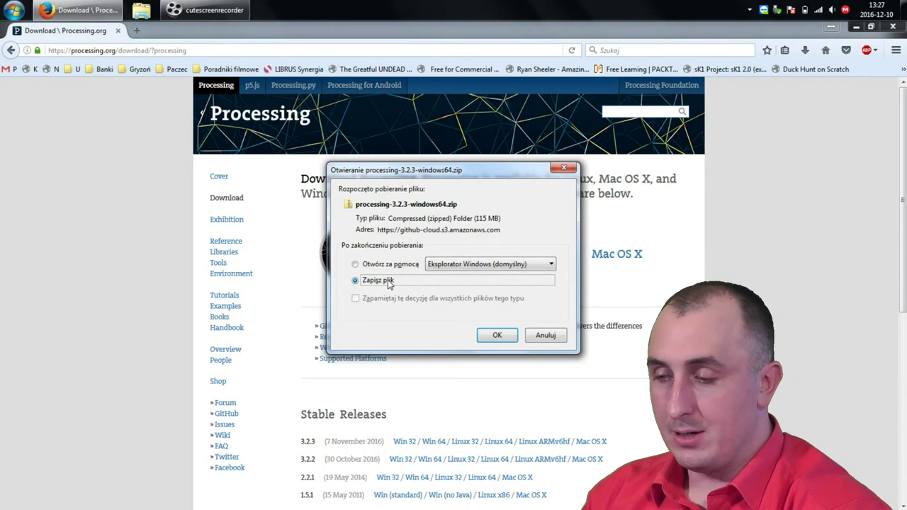
pyautogui.click(497, 335)
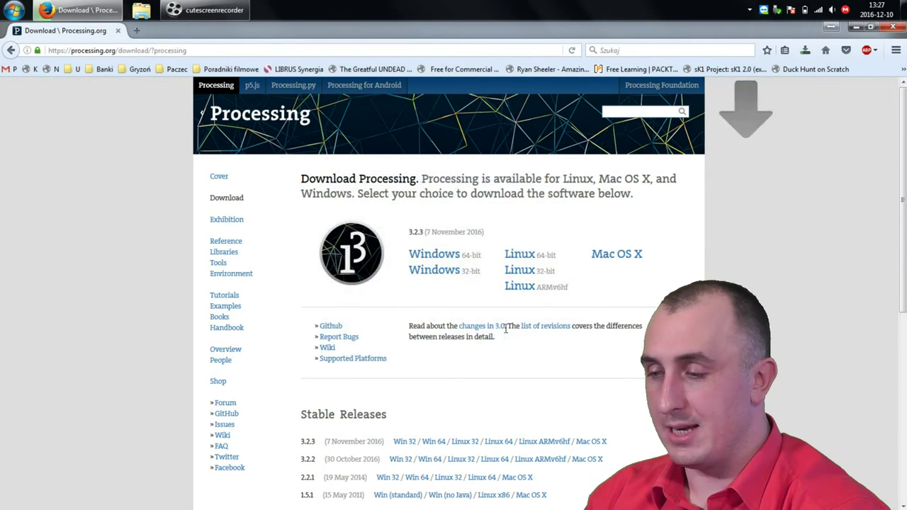
# Open the downloaded processing-3.2.3-windows64.zip, copy its processing-3.2.3 folder to the desktop, and close the archive window.
pyautogui.click(805, 50)
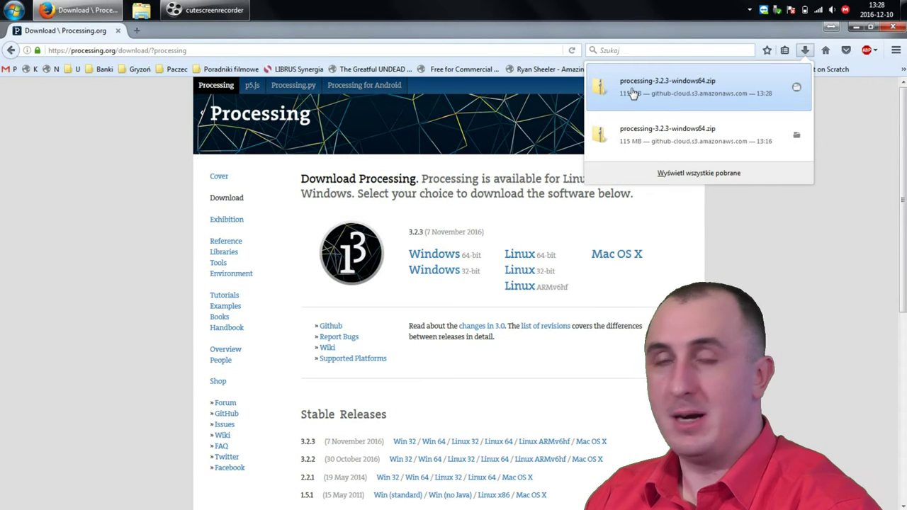
pyautogui.click(633, 93)
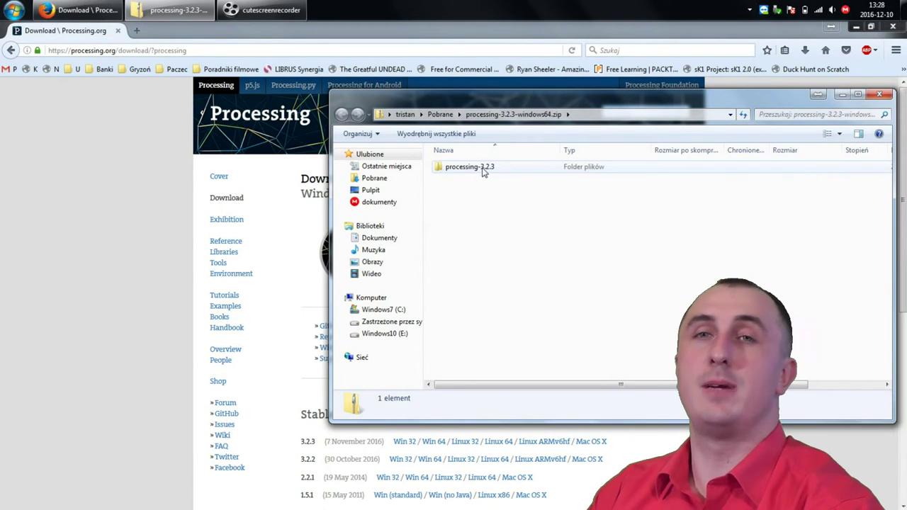
pyautogui.doubleClick(486, 171)
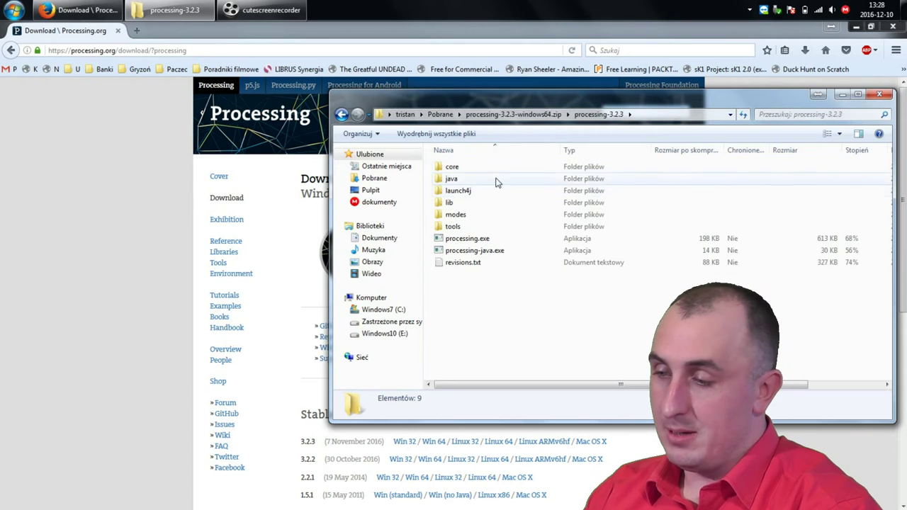
pyautogui.click(521, 114)
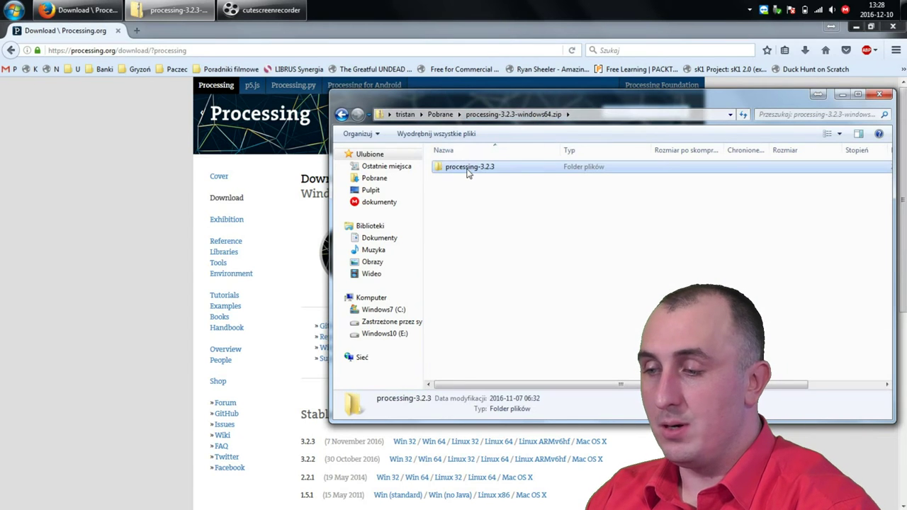
pyautogui.moveTo(468, 174); pyautogui.dragTo(371, 194)
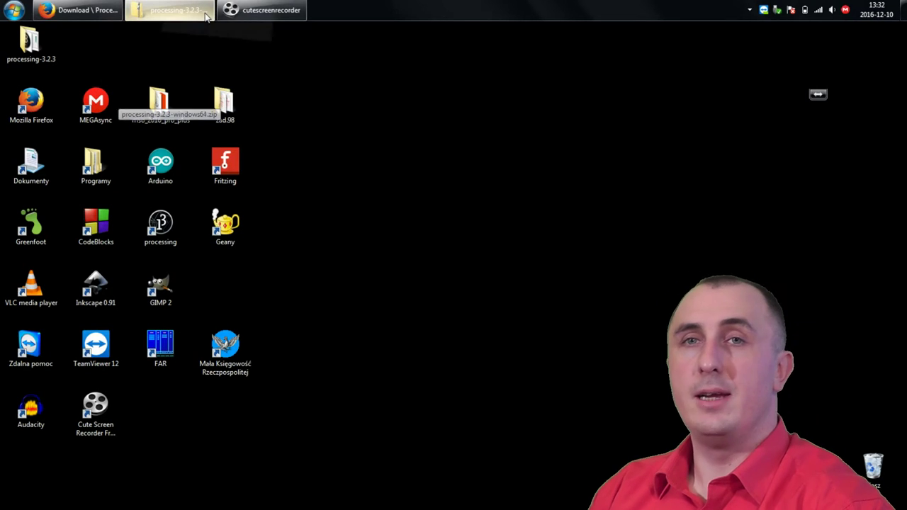
pyautogui.click(206, 16)
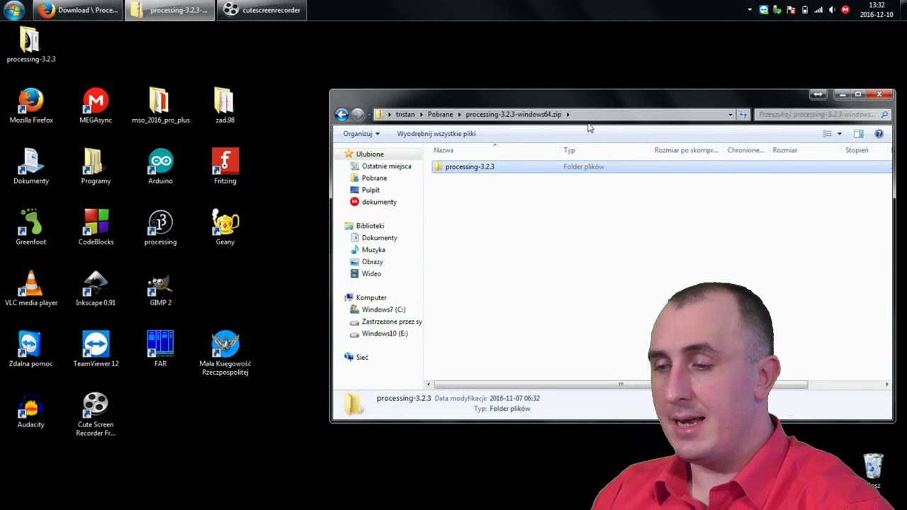
pyautogui.click(879, 95)
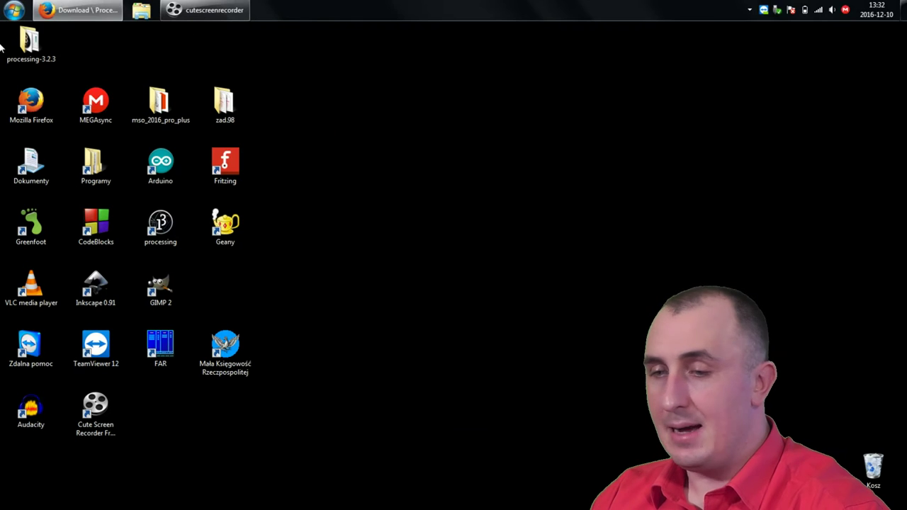
# Move the processing-3.2.3 folder beside zad.98 on the desktop and run processing.exe from it, closing the folder window.
pyautogui.moveTo(28, 41); pyautogui.dragTo(280, 107)
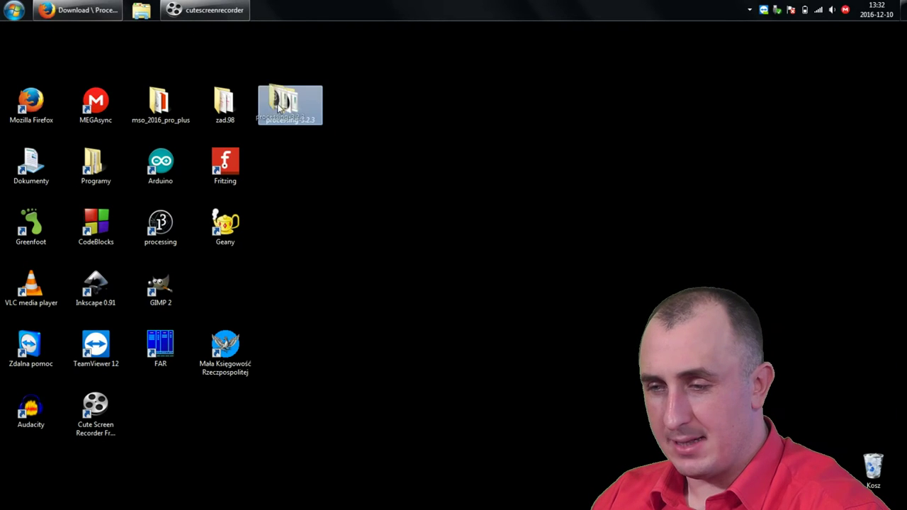
pyautogui.doubleClick(289, 120)
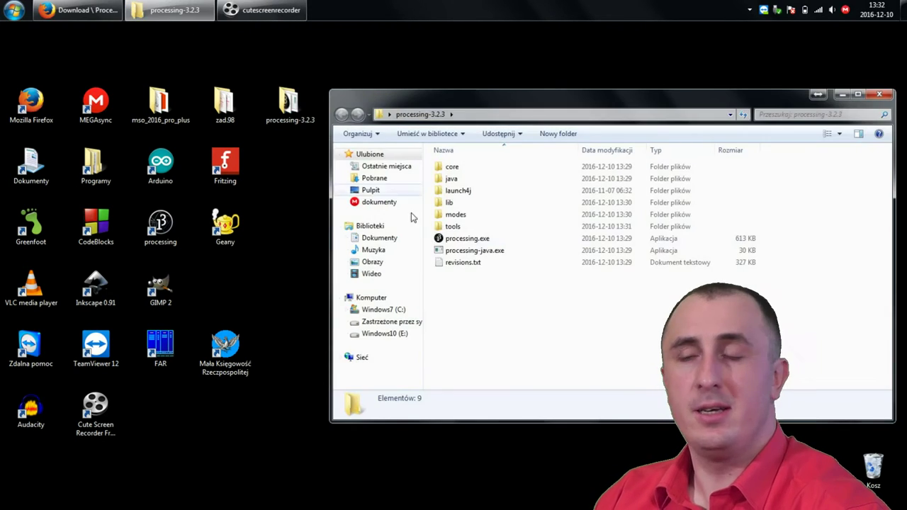
pyautogui.doubleClick(457, 238)
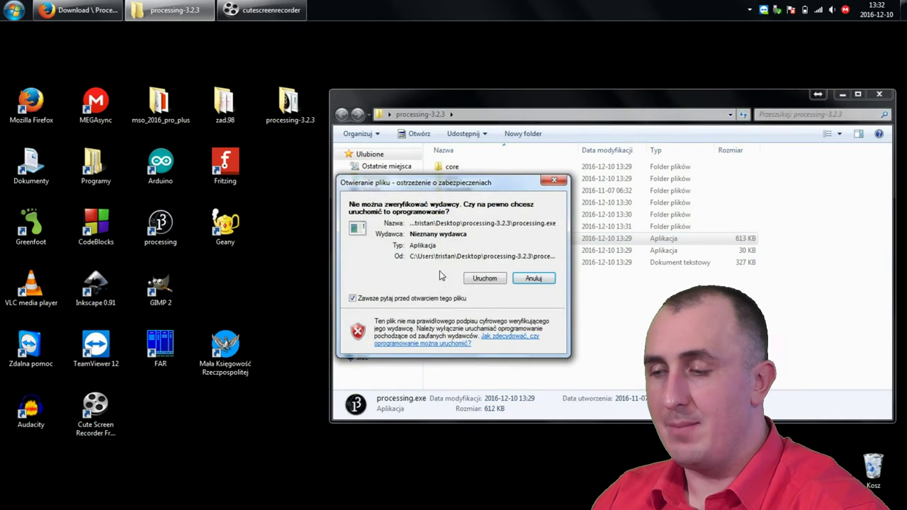
pyautogui.click(484, 278)
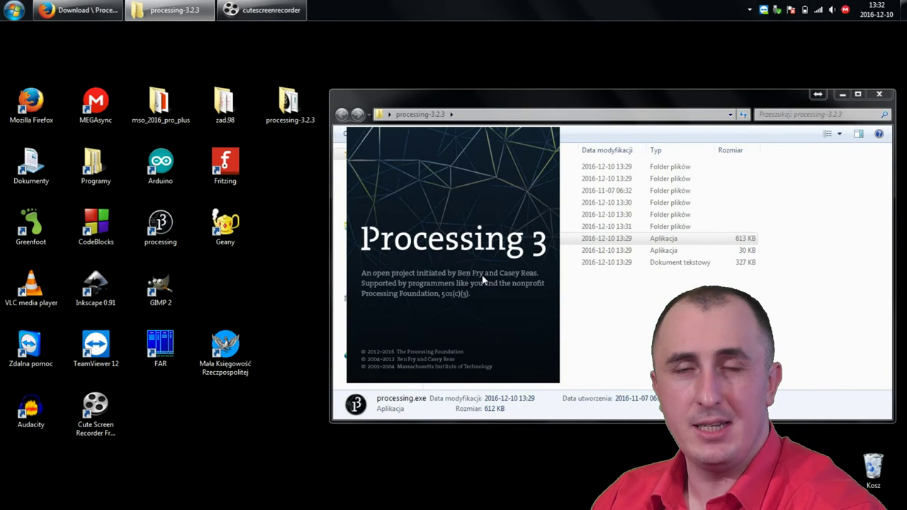
pyautogui.click(879, 94)
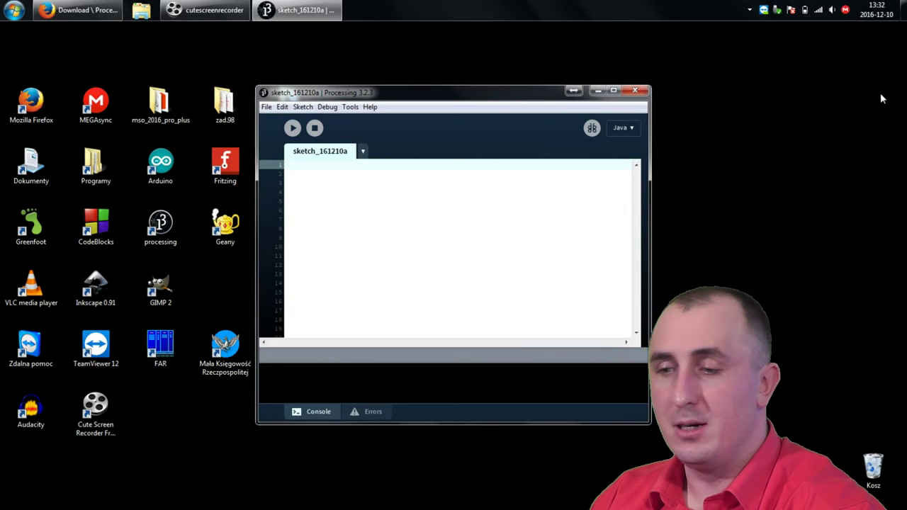
# Test-run the empty sketch, allowing Java through the firewall on private networks, and close the sketch window.
pyautogui.moveTo(468, 95); pyautogui.dragTo(538, 71)
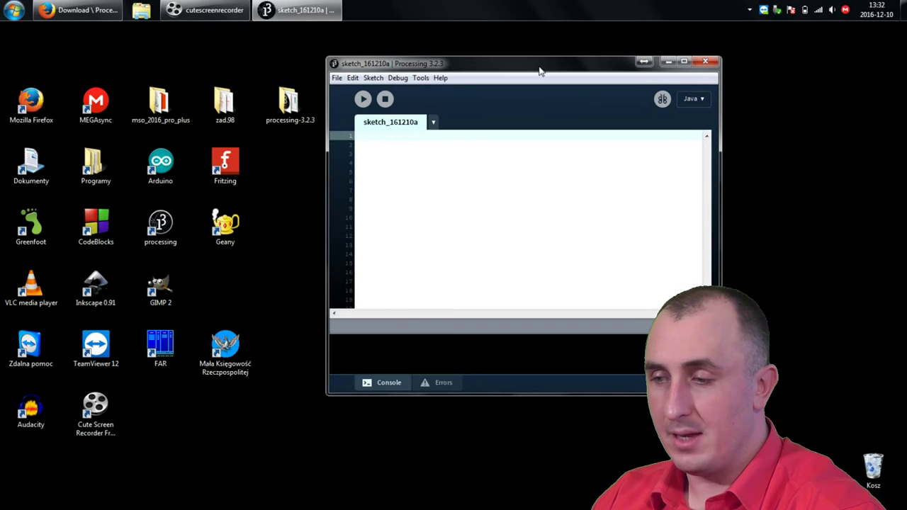
pyautogui.click(362, 98)
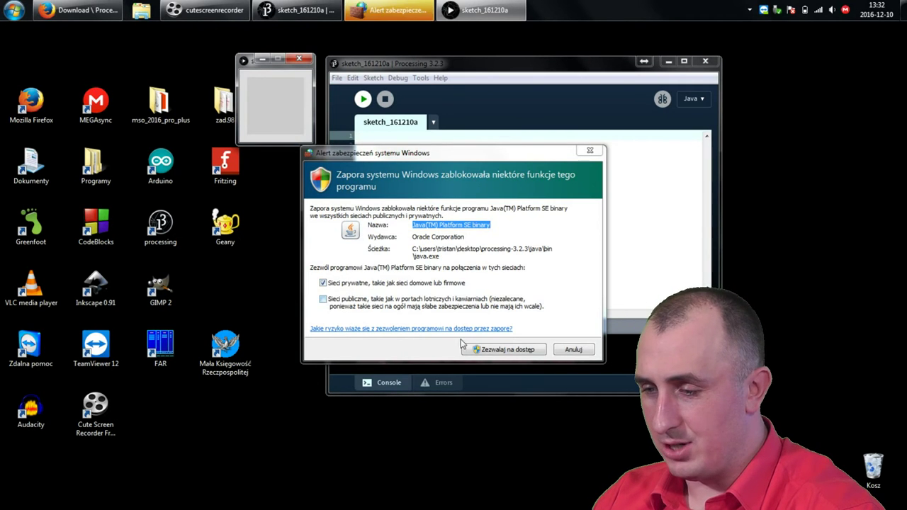
pyautogui.click(510, 352)
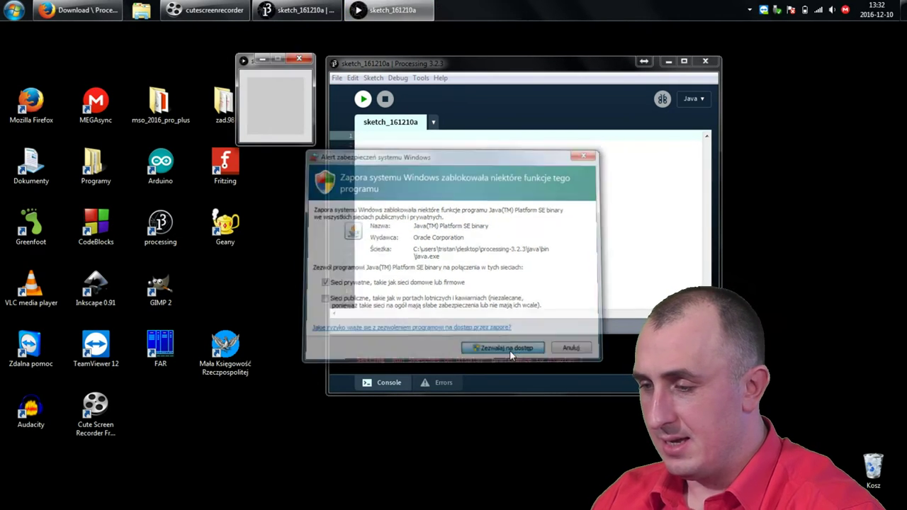
pyautogui.moveTo(249, 61)
pyautogui.mouseDown()
pyautogui.moveTo(306, 90)
pyautogui.moveTo(519, 122)
pyautogui.moveTo(528, 109)
pyautogui.mouseUp()
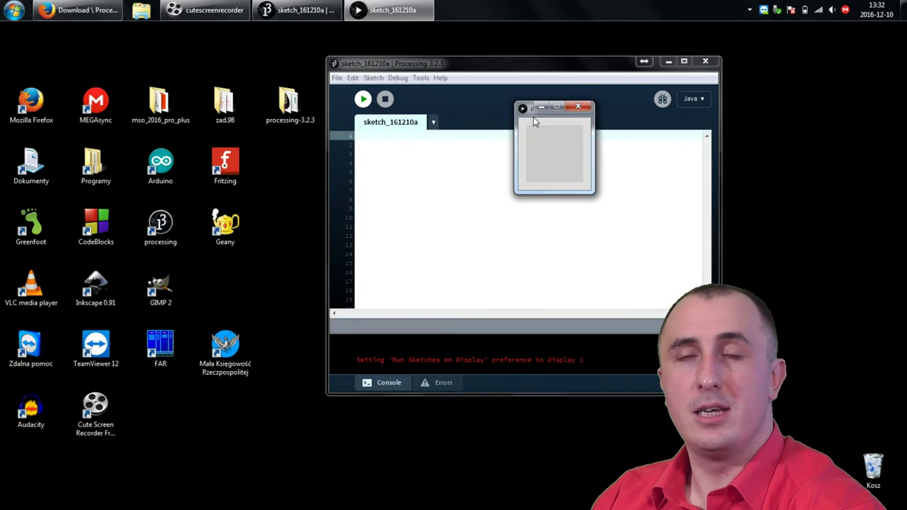
pyautogui.click(578, 106)
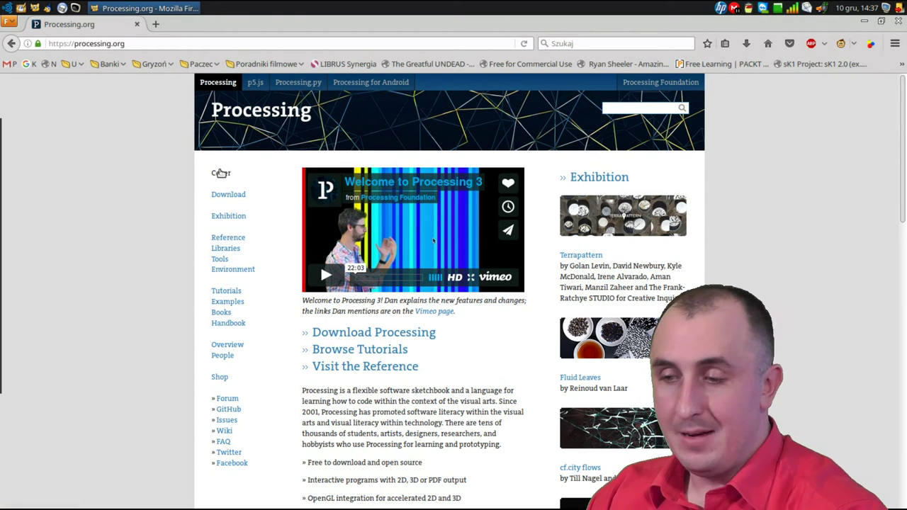
# On the Linux system, download the Linux 64-bit build of Processing 3.2.3 without a donation and save it in Pobrane.
pyautogui.click(228, 196)
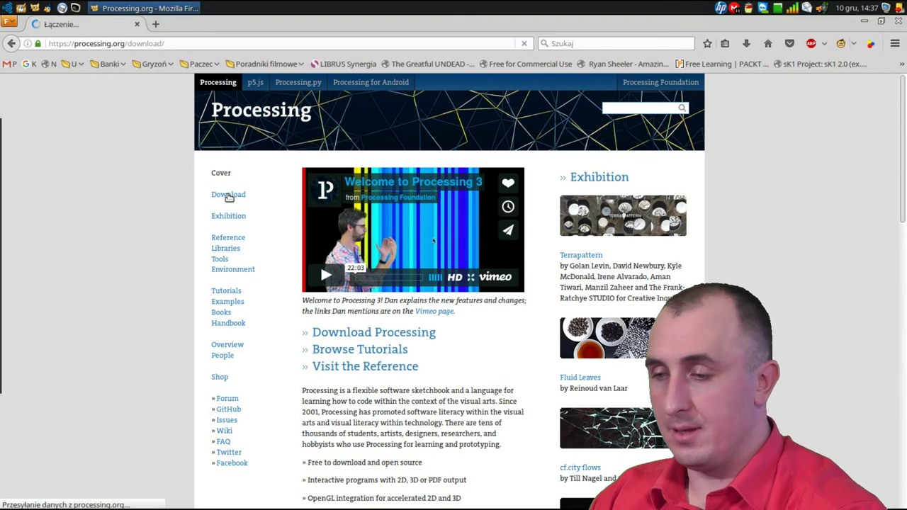
pyautogui.click(345, 282)
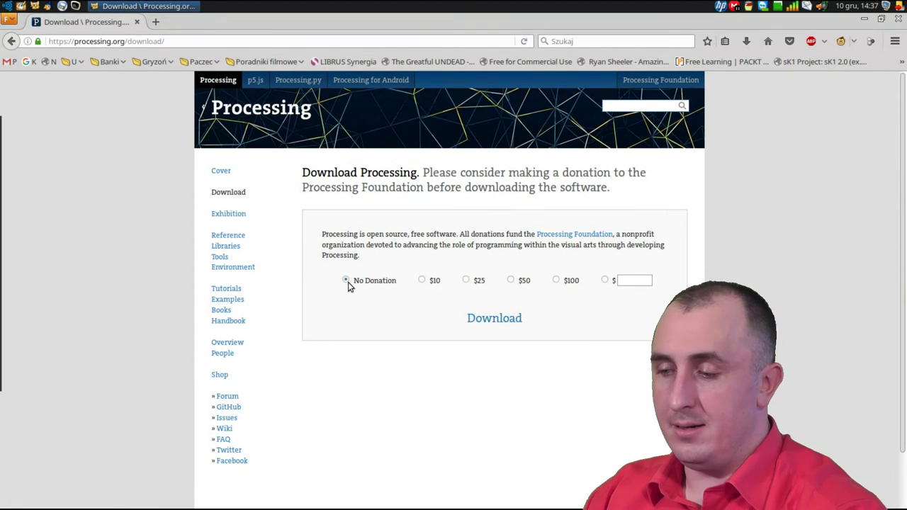
pyautogui.click(491, 320)
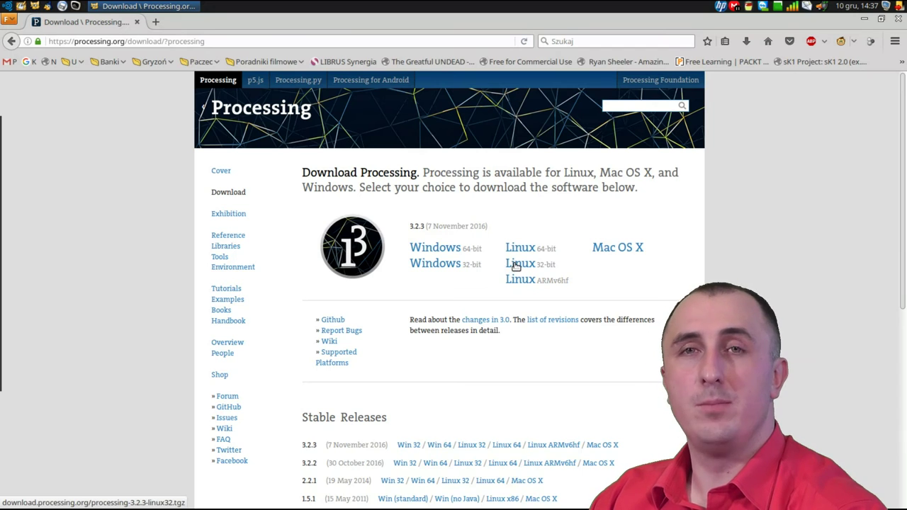
pyautogui.click(516, 252)
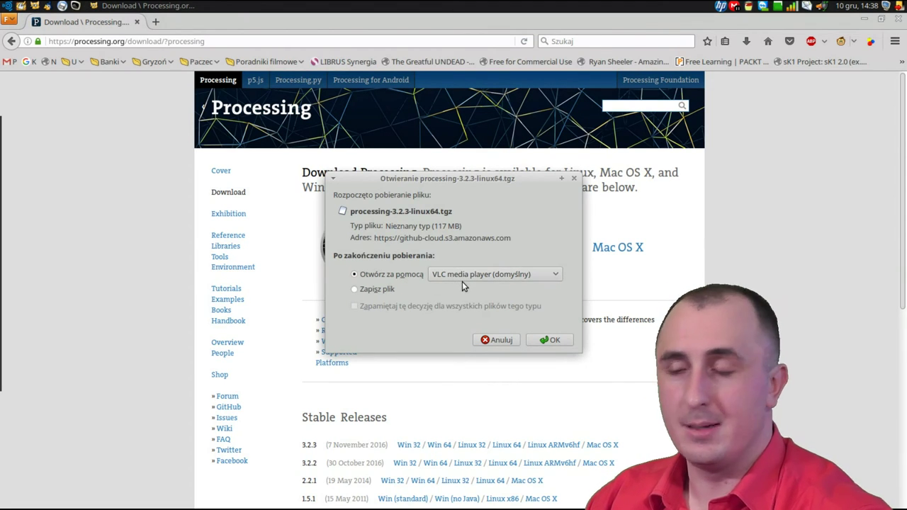
pyautogui.click(381, 291)
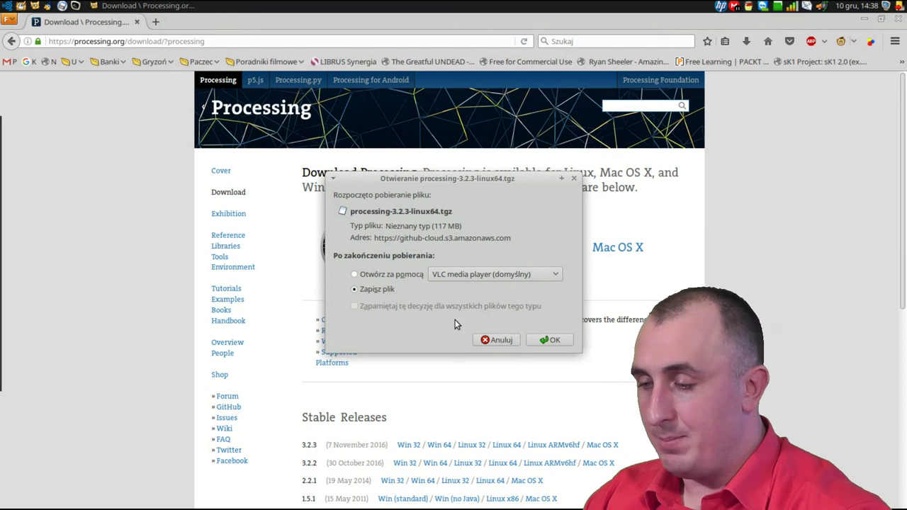
pyautogui.click(547, 340)
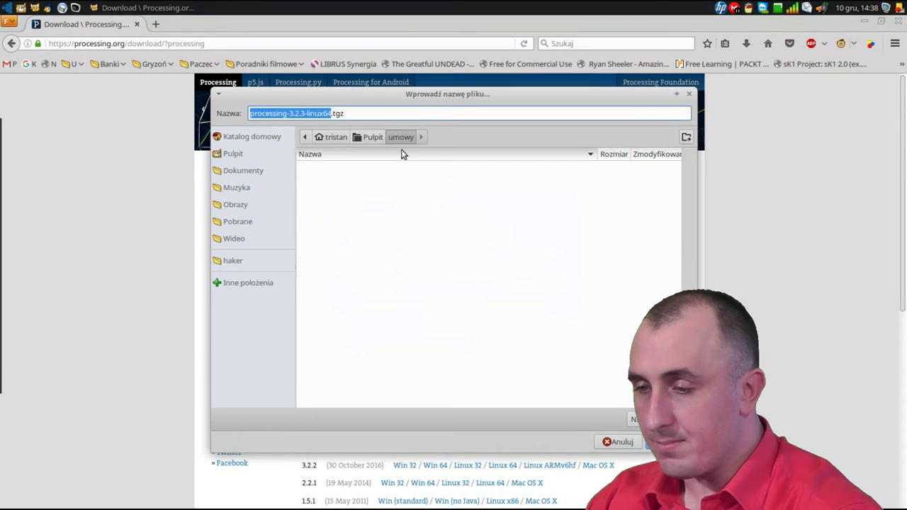
pyautogui.click(241, 221)
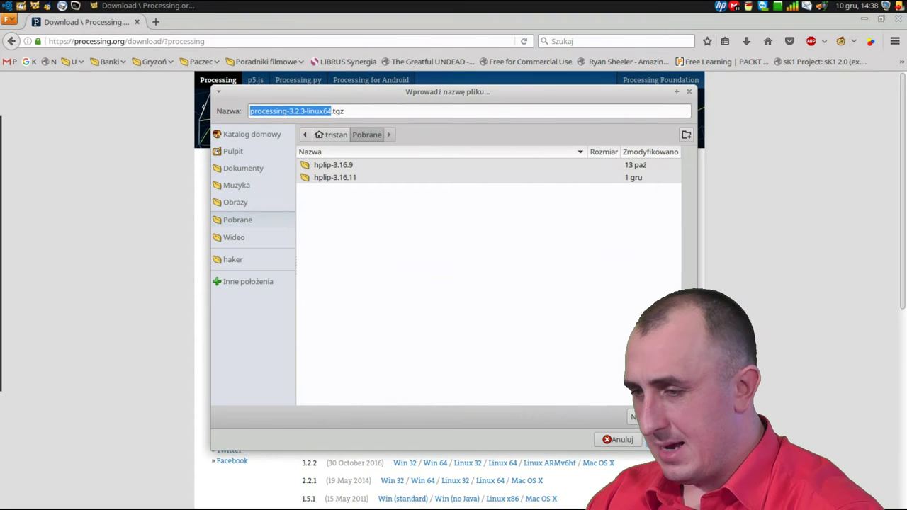
pyautogui.press('Return')
# Open the processing-3.2.3-linux64.tgz archive from the Pobrane folder and minimize the file manager to expose the desktop.
pyautogui.hotkey('ctrl', 'alt', 'd')
pyautogui.doubleClick(39, 57)
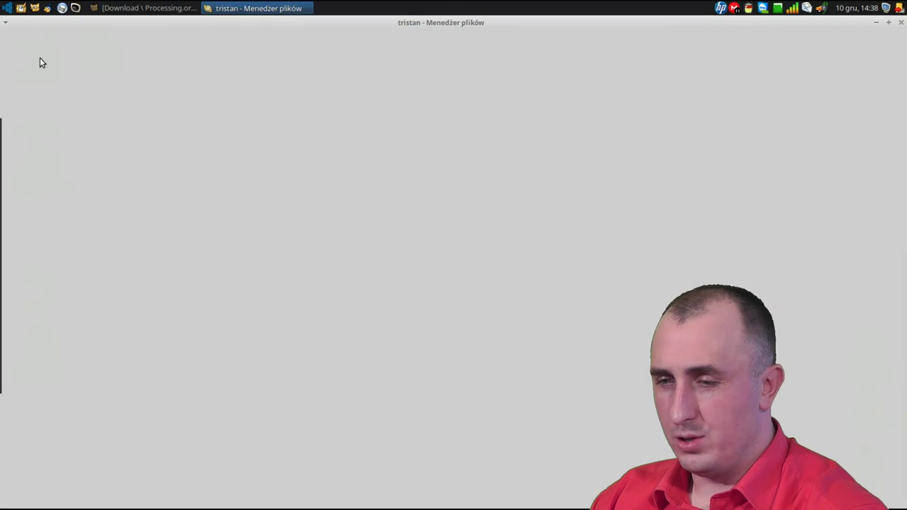
pyautogui.click(203, 201)
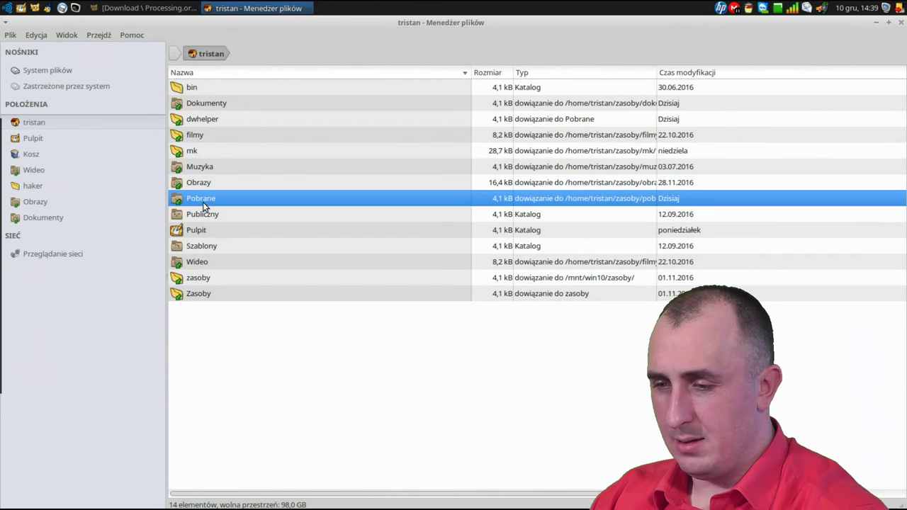
pyautogui.doubleClick(203, 201)
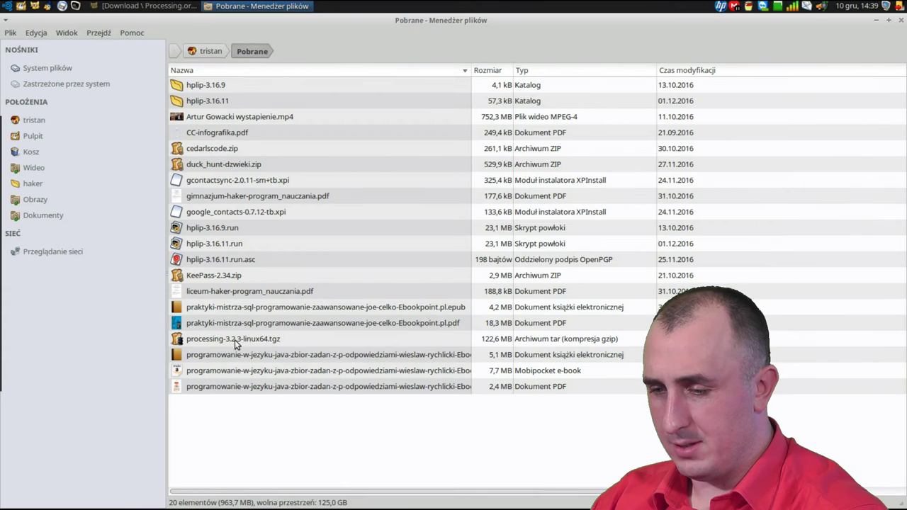
pyautogui.click(236, 341)
pyautogui.doubleClick(236, 340)
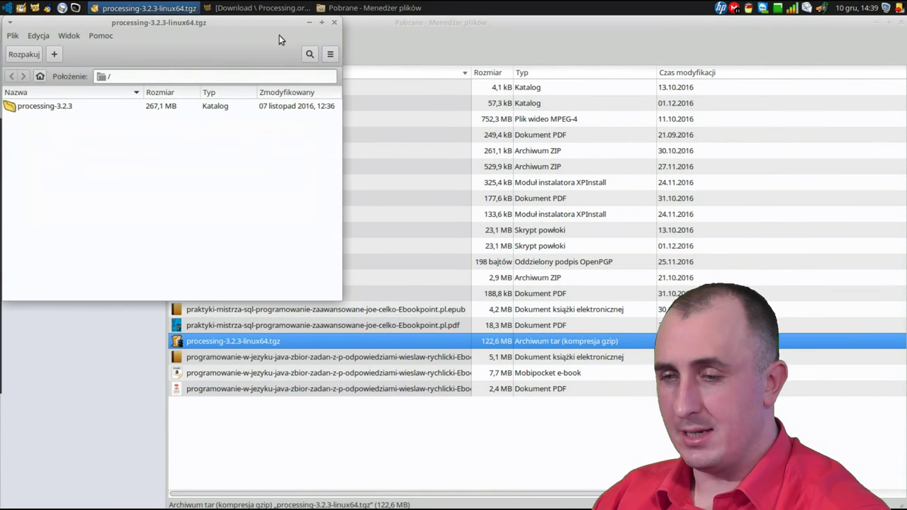
pyautogui.click(875, 22)
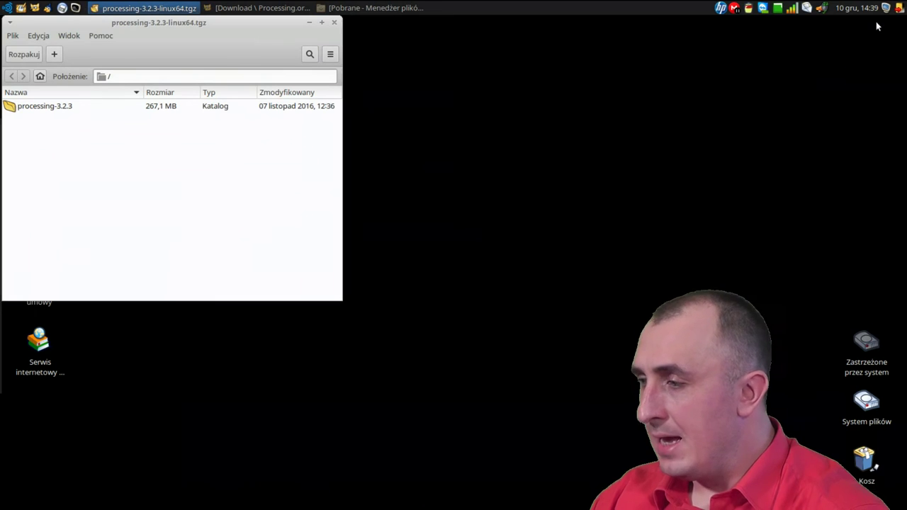
# Extract the processing-3.2.3 folder from the archive onto the desktop, close the archive, and check the extracted folder's contents.
pyautogui.moveTo(34, 112); pyautogui.dragTo(442, 109)
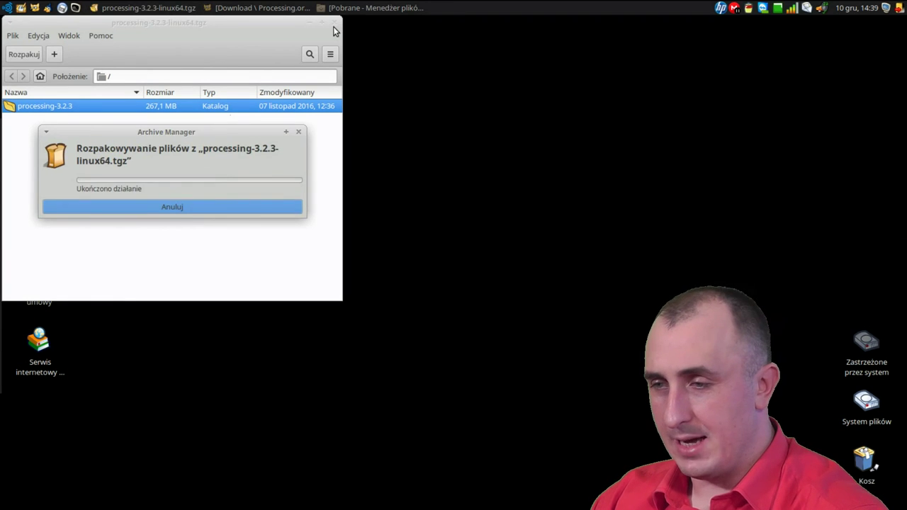
pyautogui.click(334, 24)
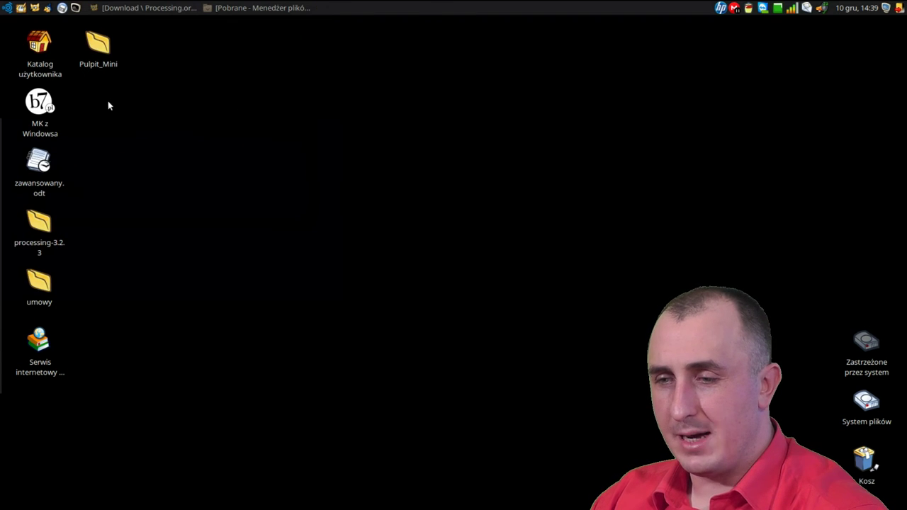
pyautogui.doubleClick(39, 228)
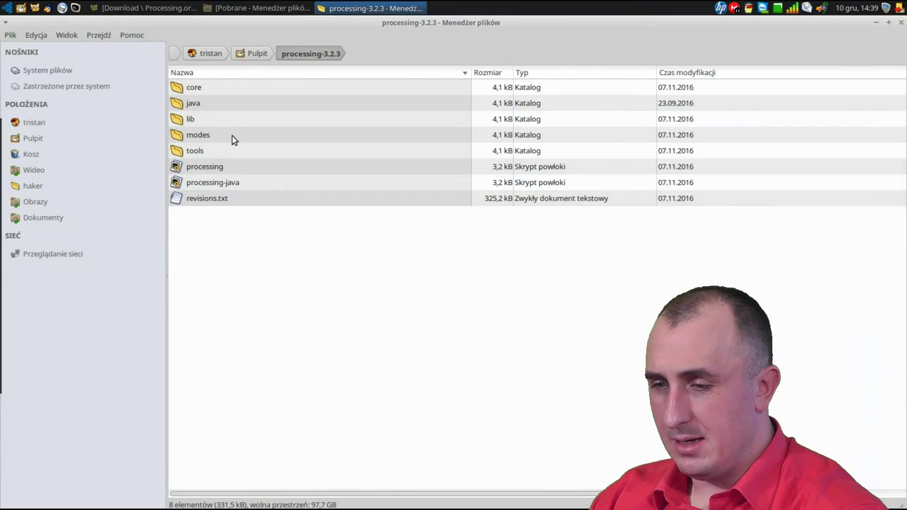
pyautogui.click(900, 23)
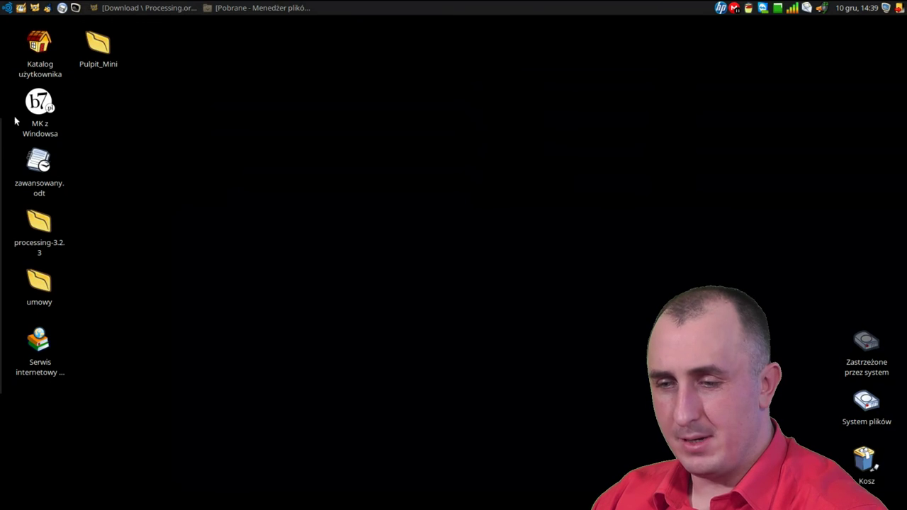
# Open the home directory in a smaller window beside the desktop icons and move the processing-3.2.3 folder into it.
pyautogui.doubleClick(39, 44)
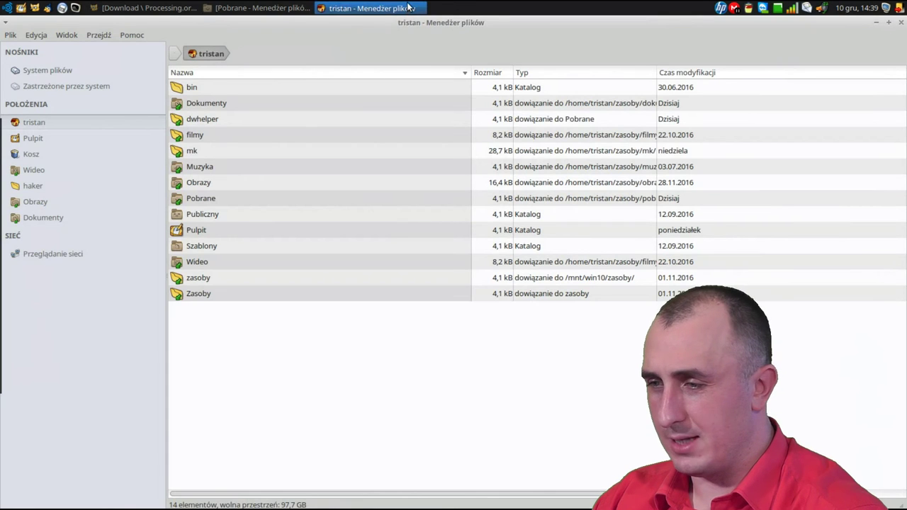
pyautogui.doubleClick(408, 24)
pyautogui.moveTo(345, 22); pyautogui.dragTo(815, 22)
pyautogui.scroll(-1, 787, 87)
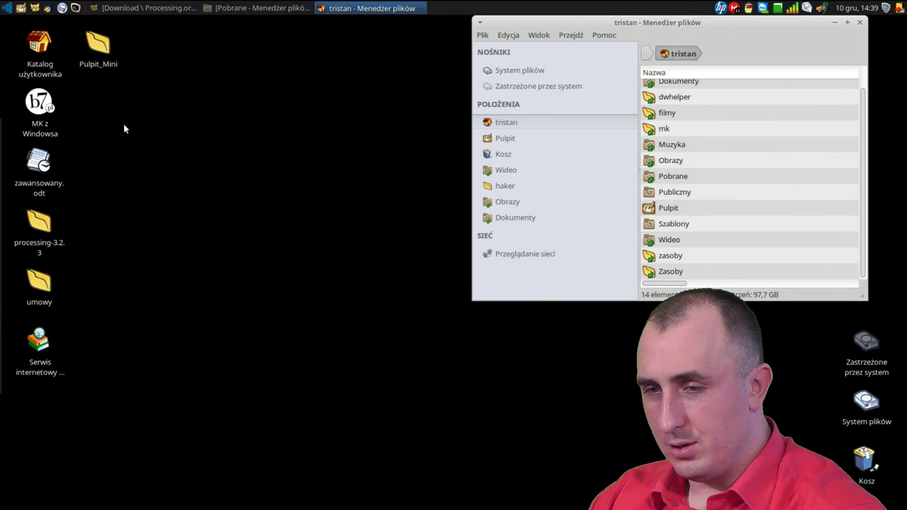
pyautogui.moveTo(33, 236); pyautogui.dragTo(702, 182)
# Try to run the processing script from the processing-3.2.3 folder in the home directory, closing the vim window.
pyautogui.doubleClick(697, 192)
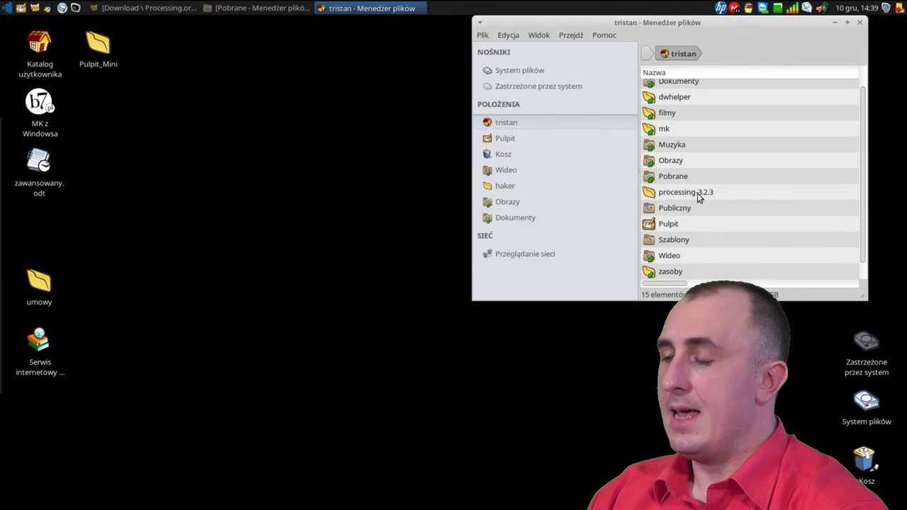
pyautogui.doubleClick(681, 166)
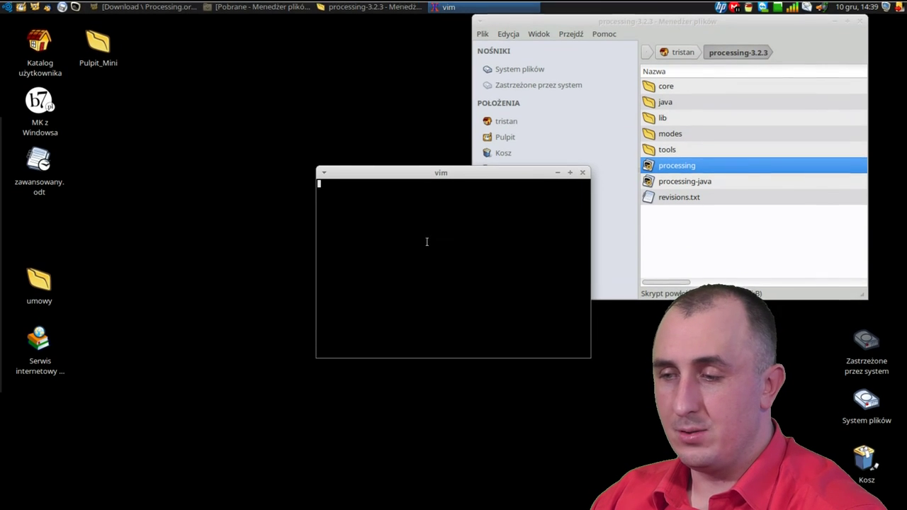
pyautogui.moveTo(451, 173); pyautogui.dragTo(269, 106)
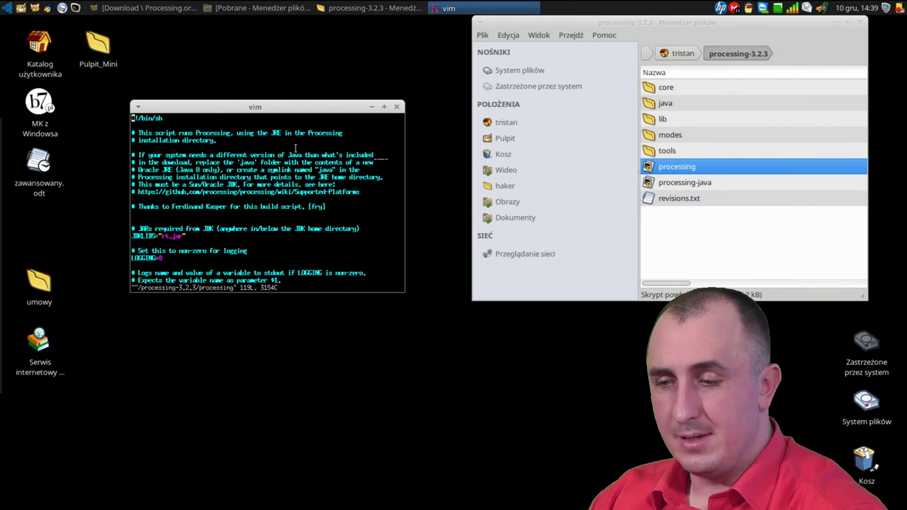
pyautogui.click(397, 107)
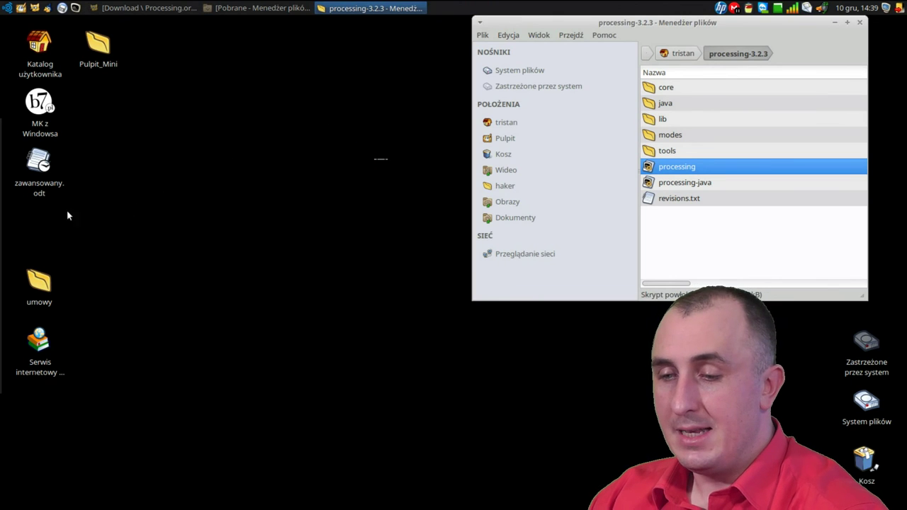
# Create a desktop launcher named "Procesing 3" whose command is the processing script in the home directory's processing-3.2.3 folder.
pyautogui.rightClick(40, 225)
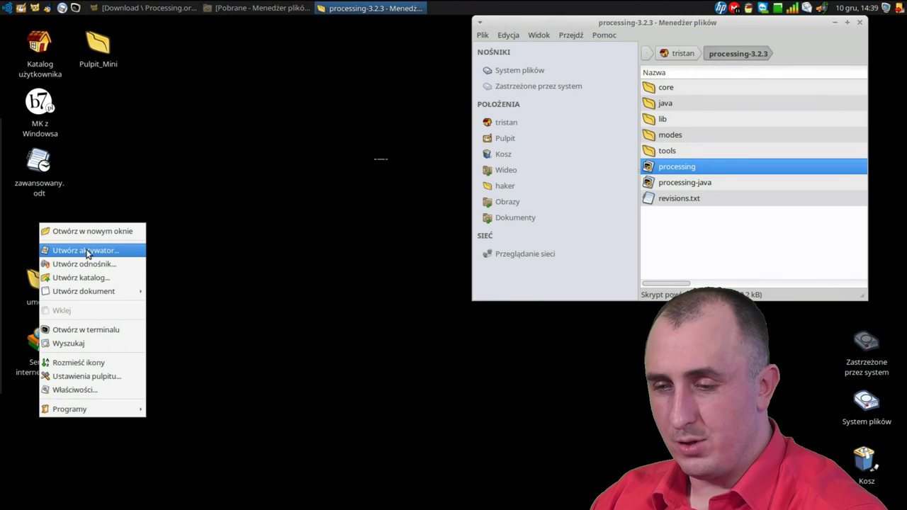
pyautogui.click(88, 253)
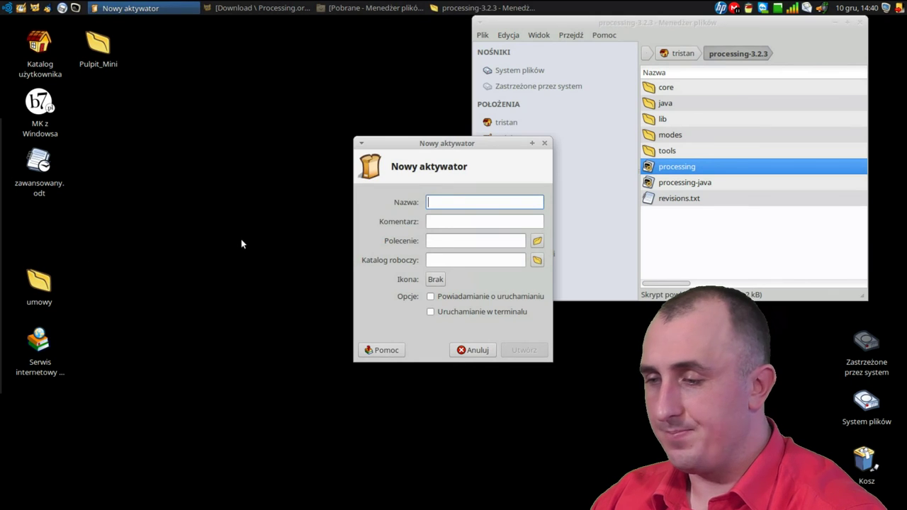
pyautogui.write('Processing 3')
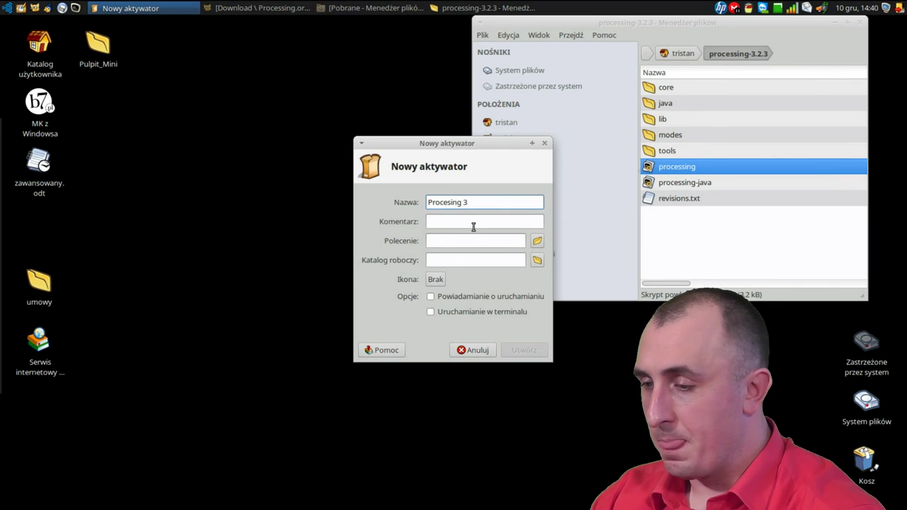
pyautogui.click(537, 241)
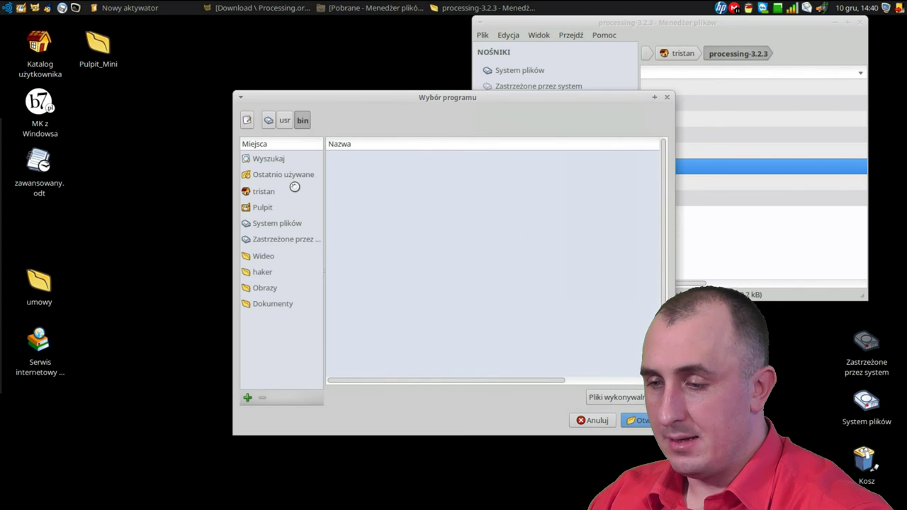
pyautogui.click(273, 192)
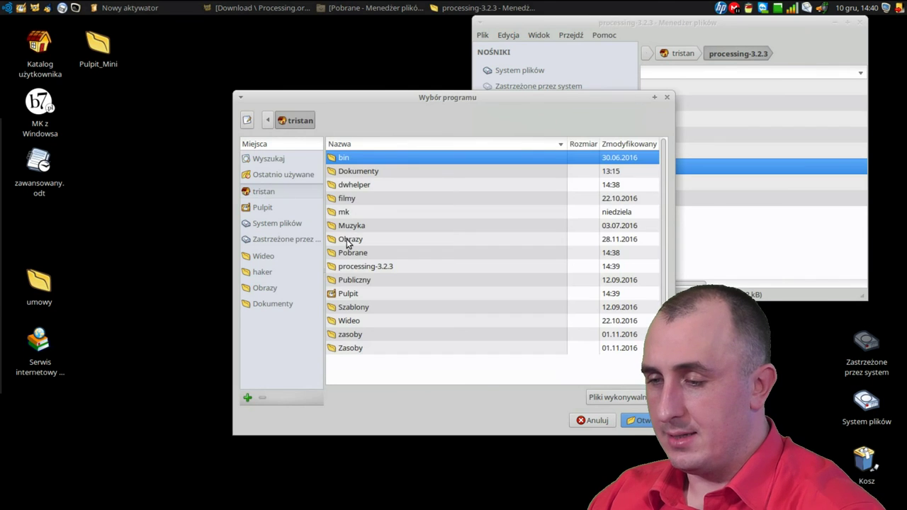
pyautogui.doubleClick(356, 266)
pyautogui.doubleClick(367, 232)
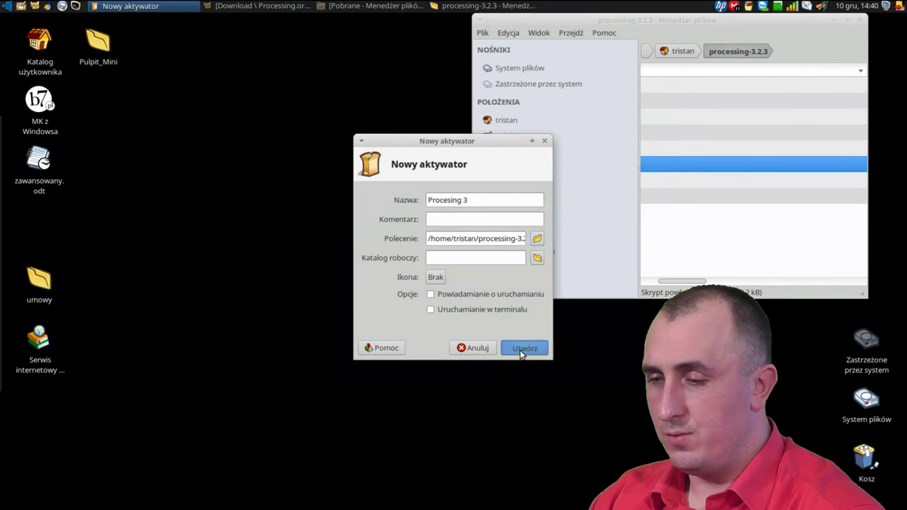
pyautogui.click(523, 348)
# Start Processing from the new launcher, granting it execute permission, and dismiss the welcome message with its display at each start disabled.
pyautogui.doubleClick(36, 223)
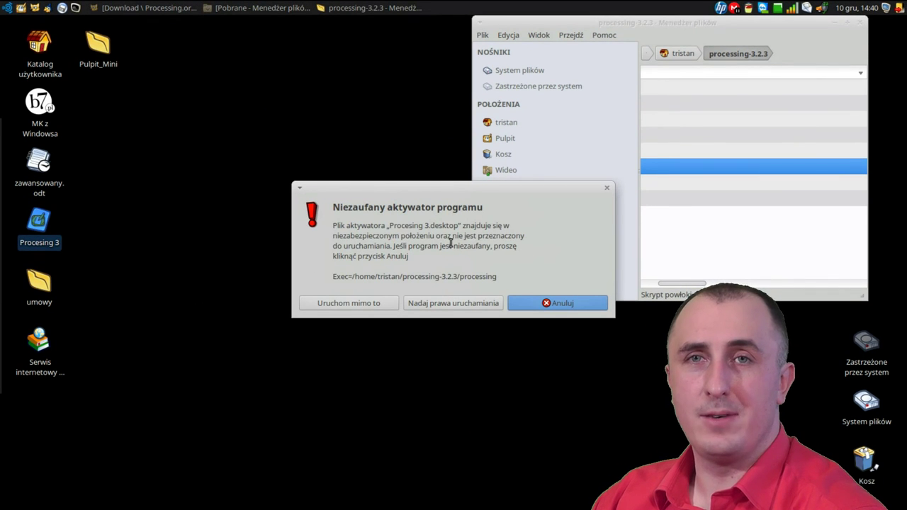
pyautogui.click(447, 301)
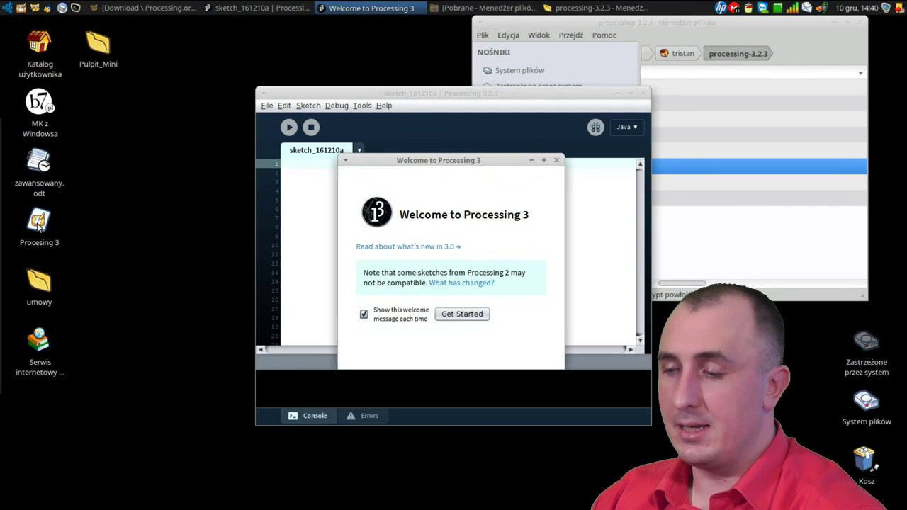
pyautogui.click(364, 313)
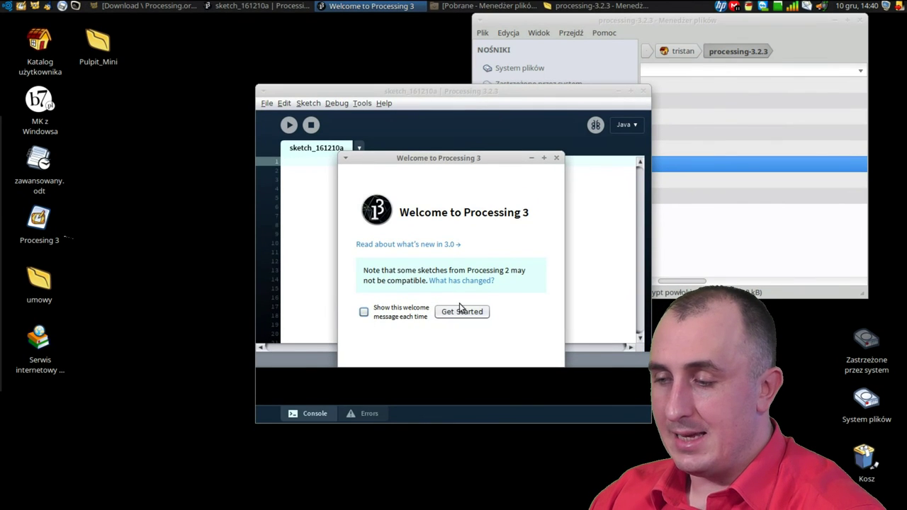
pyautogui.click(461, 312)
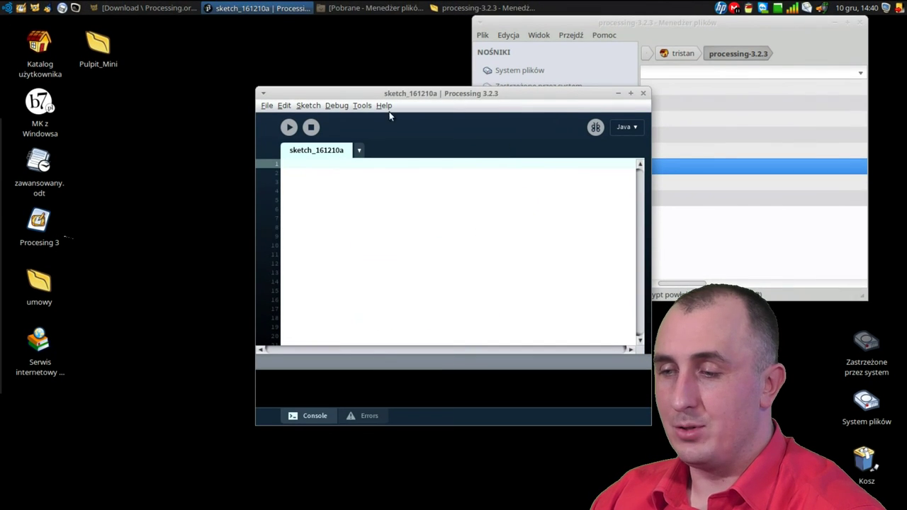
# Test-run the empty sketch, and close both the sketch window and the Processing editor.
pyautogui.click(289, 128)
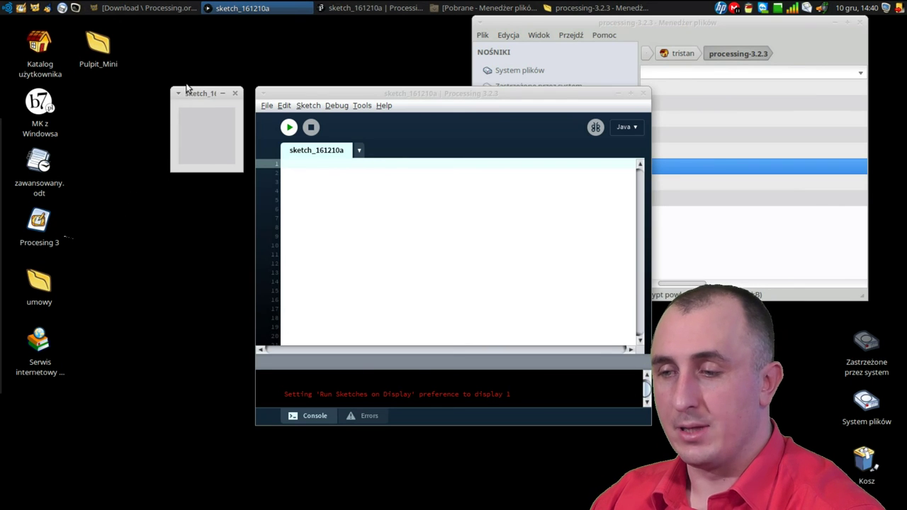
pyautogui.click(235, 95)
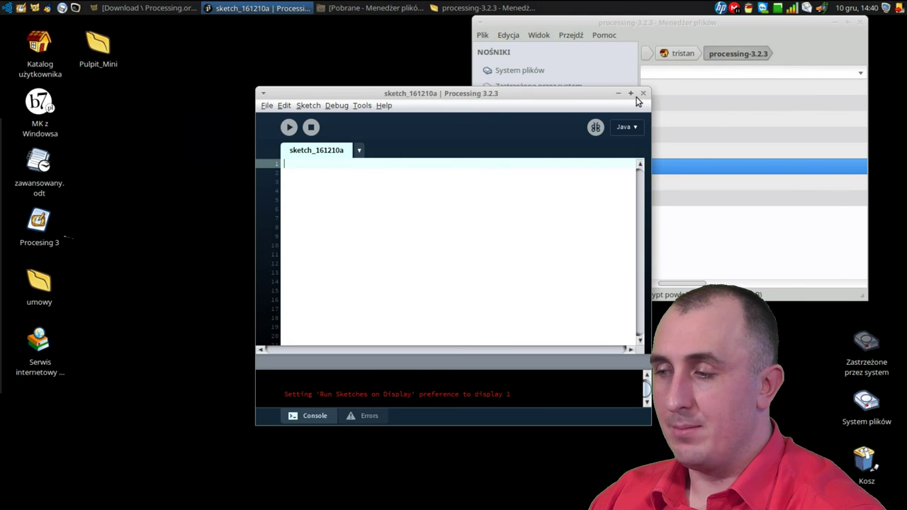
pyautogui.click(644, 94)
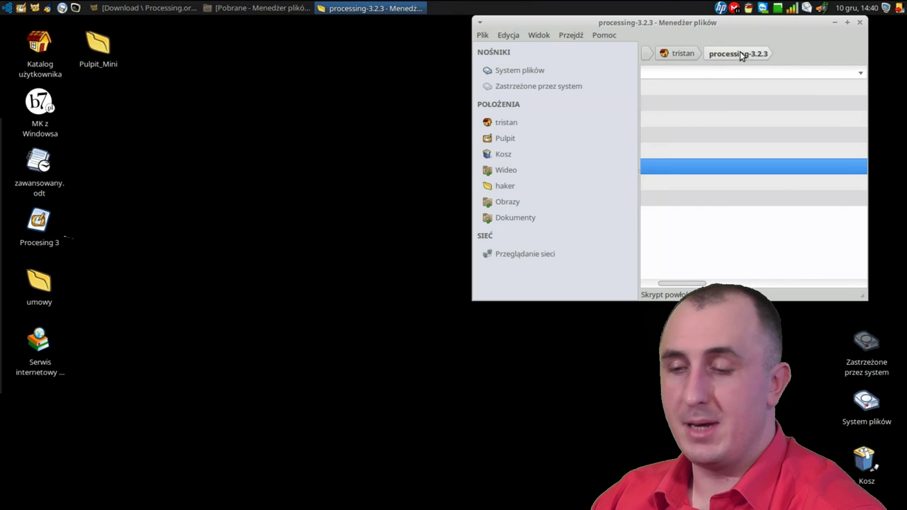
# Open the icon chooser from the Procesing 3 launcher's properties and search the program icons for "proce".
pyautogui.click(43, 223)
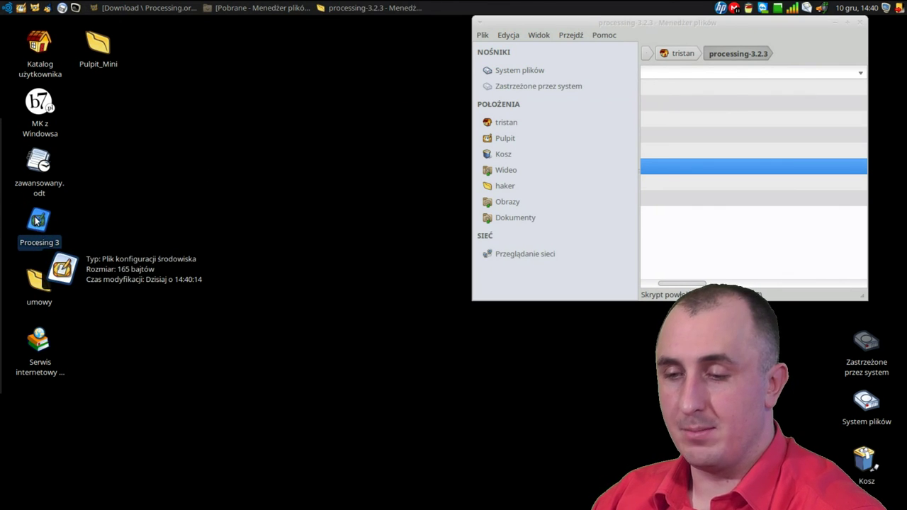
pyautogui.rightClick(36, 220)
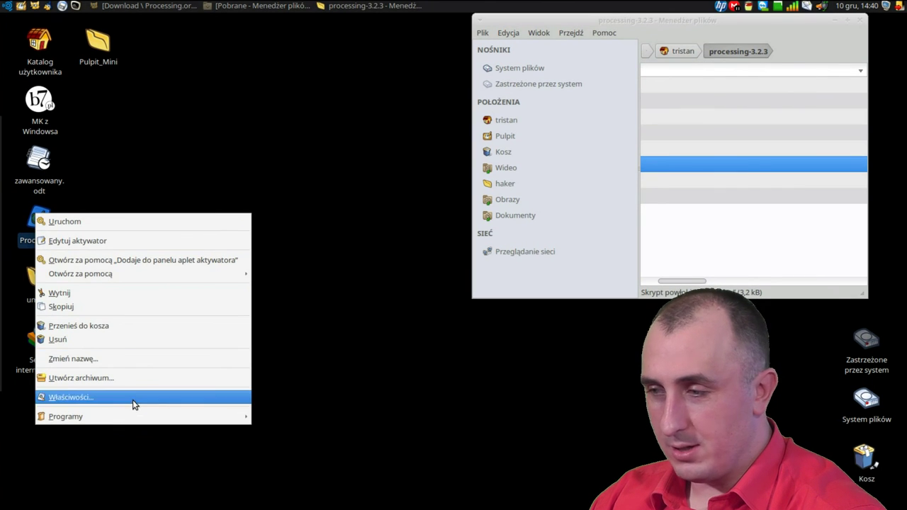
pyautogui.click(133, 400)
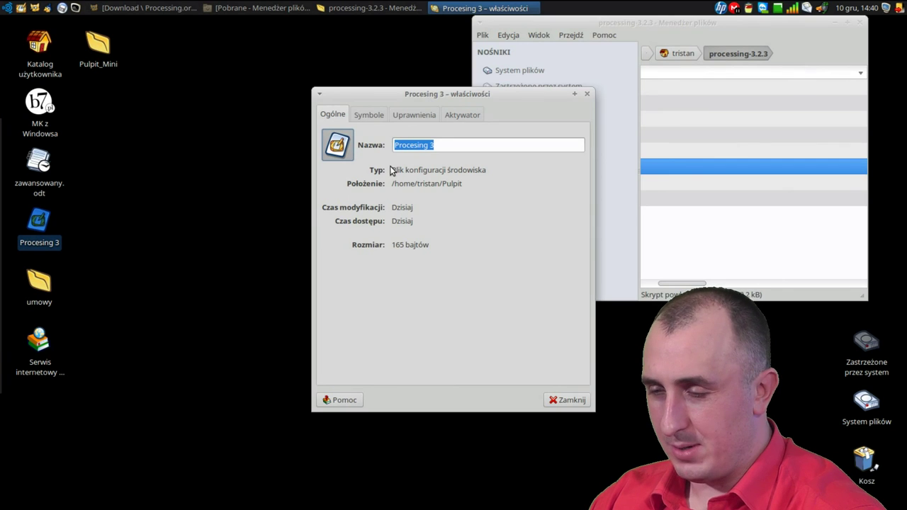
pyautogui.click(352, 154)
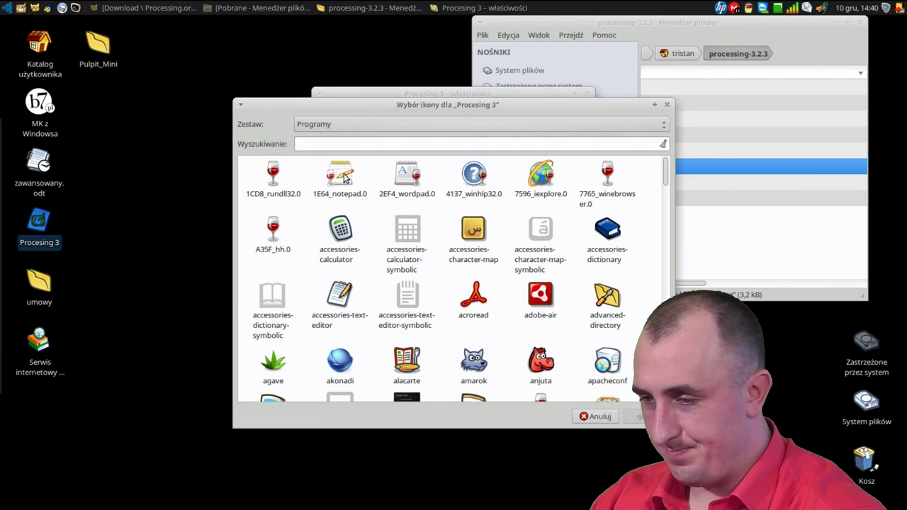
pyautogui.click(591, 147)
pyautogui.write('proce')
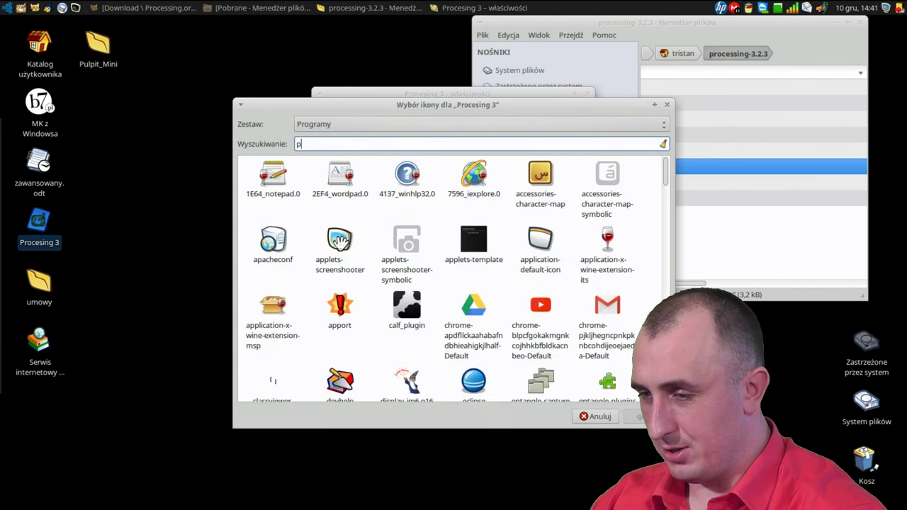
# Switch the icon set to image files (Pliki obrazów) and browse the processing-3.2.3 folder in the home directory.
pyautogui.click(579, 122)
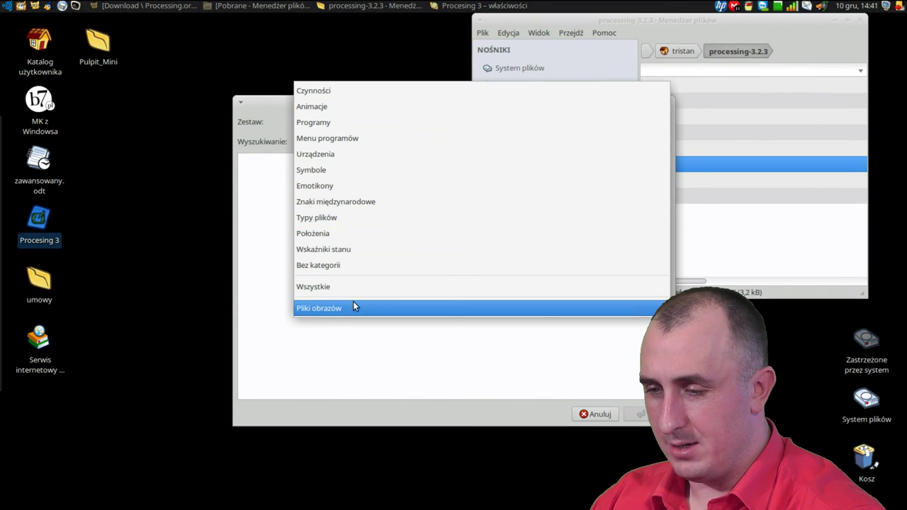
pyautogui.click(353, 306)
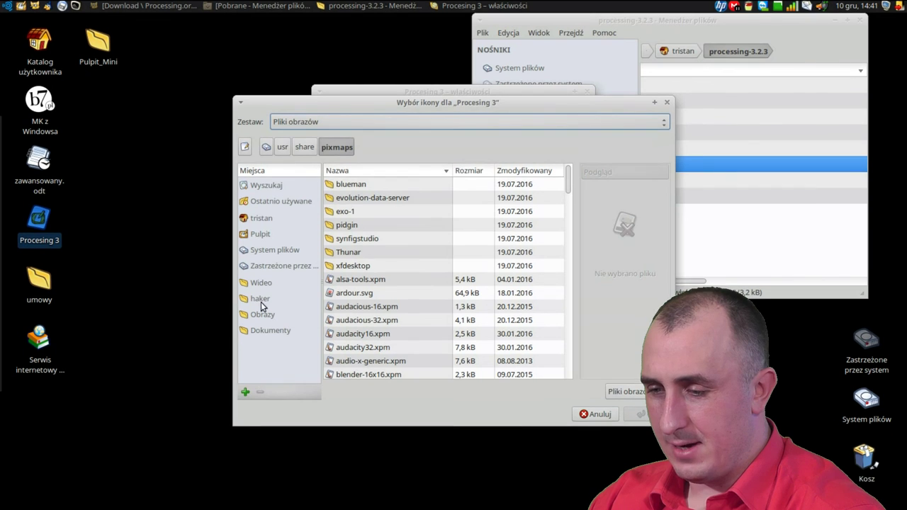
pyautogui.click(263, 218)
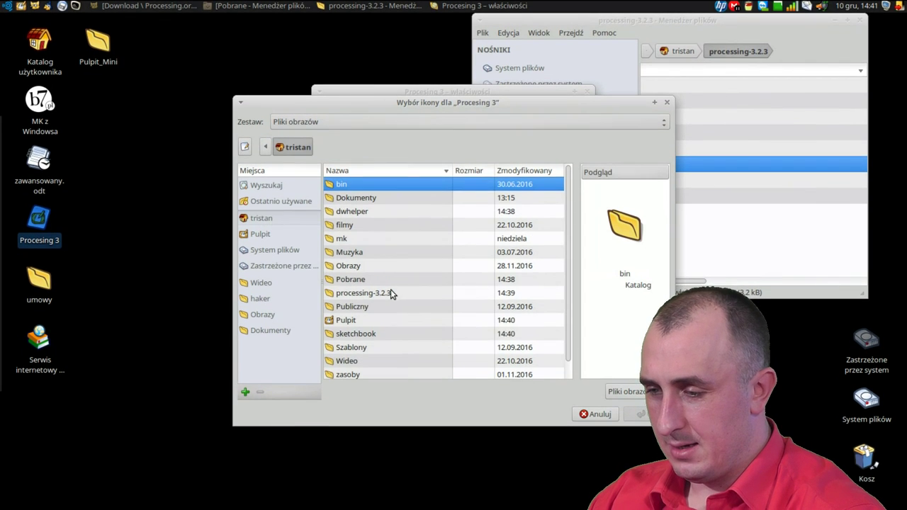
pyautogui.doubleClick(391, 289)
pyautogui.doubleClick(356, 188)
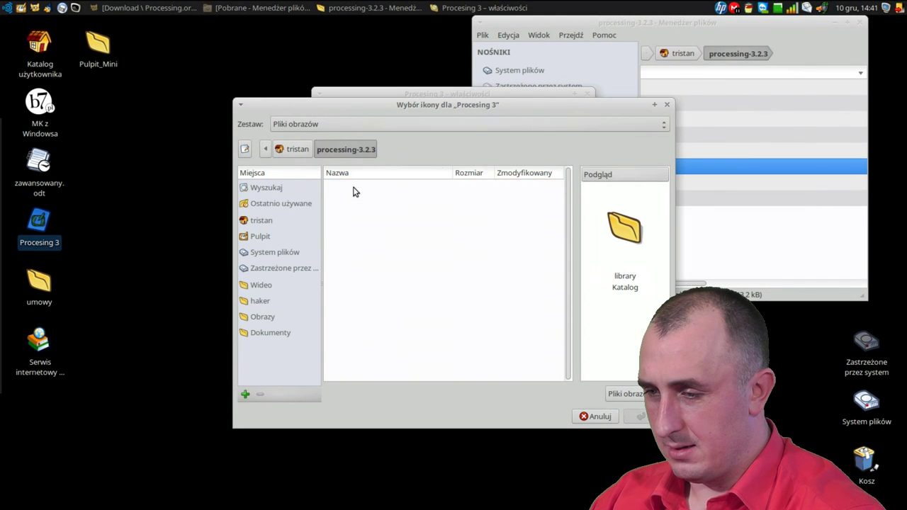
pyautogui.doubleClick(357, 188)
pyautogui.hotkey('alt', 'Up')
pyautogui.hotkey('alt', 'Up')
pyautogui.press('Down')
pyautogui.press('Down')
pyautogui.press('Down')
pyautogui.press('Down')
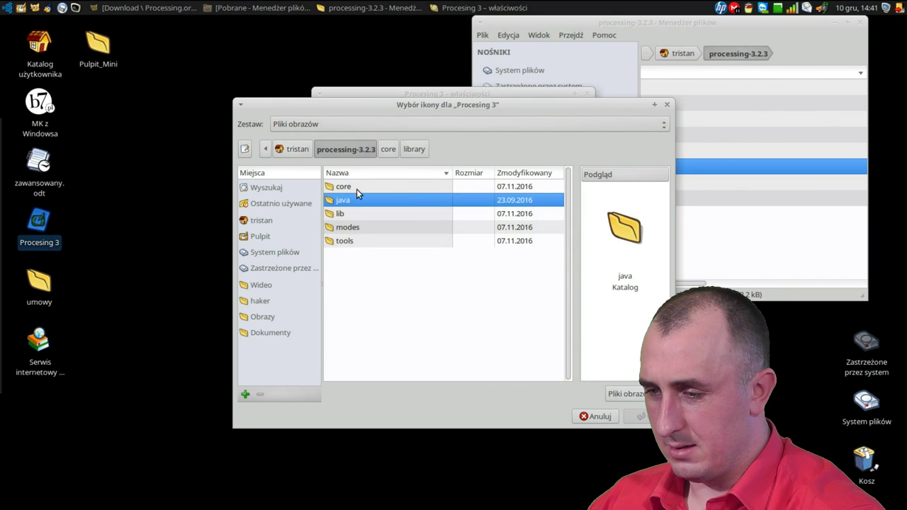
pyautogui.press('Up')
pyautogui.press('Up')
# Set about-1x.png from the lib folder of processing-3.2.3 as the launcher's icon.
pyautogui.press('Return')
pyautogui.press('Down')
pyautogui.press('Down')
pyautogui.press('Down')
pyautogui.press('Down')
pyautogui.press('Down')
pyautogui.press('Down')
pyautogui.press('Down')
pyautogui.press('Down')
pyautogui.press('Down')
pyautogui.press('Up')
pyautogui.press('Return')
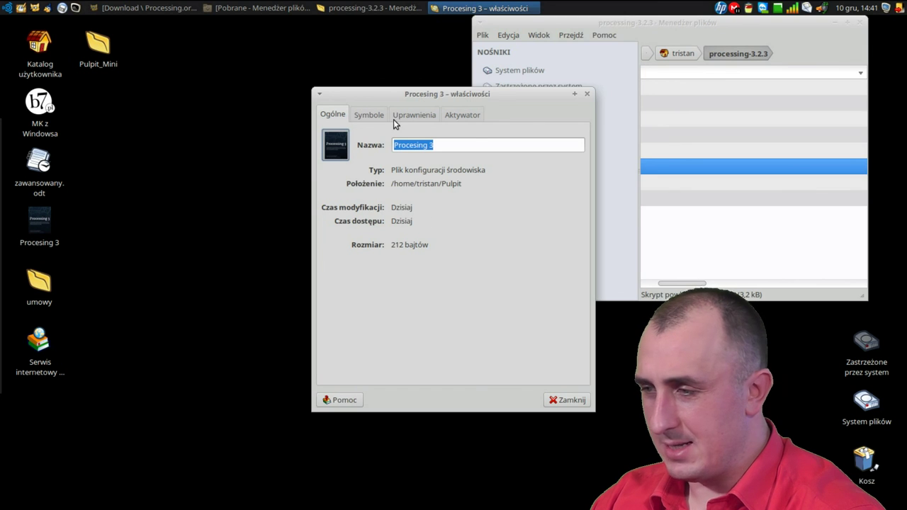
# Browse the image files to the icons folder inside processing-3.2.3/lib and try foundation-32.png as the Procesing 3 launcher's icon.
pyautogui.hotkey('shift', 'Tab')
pyautogui.press('Return')
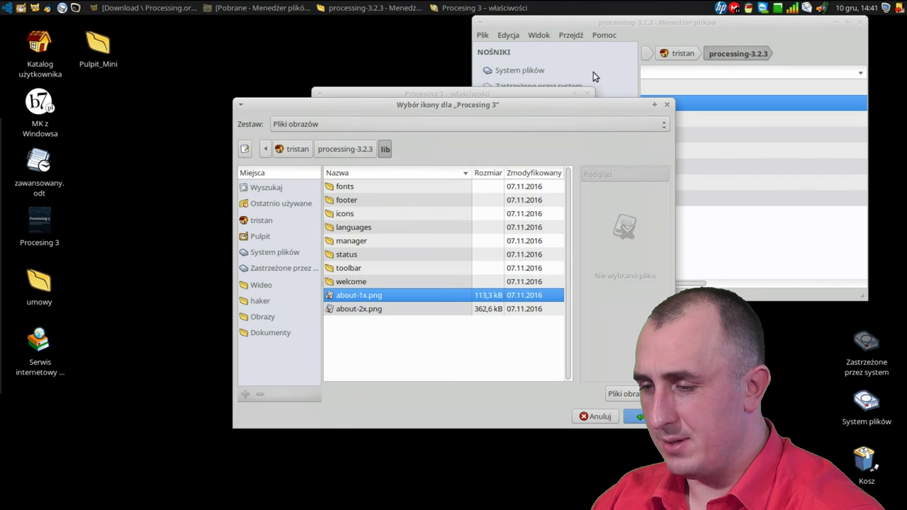
pyautogui.click(352, 208)
pyautogui.doubleClick(353, 209)
pyautogui.click(369, 201)
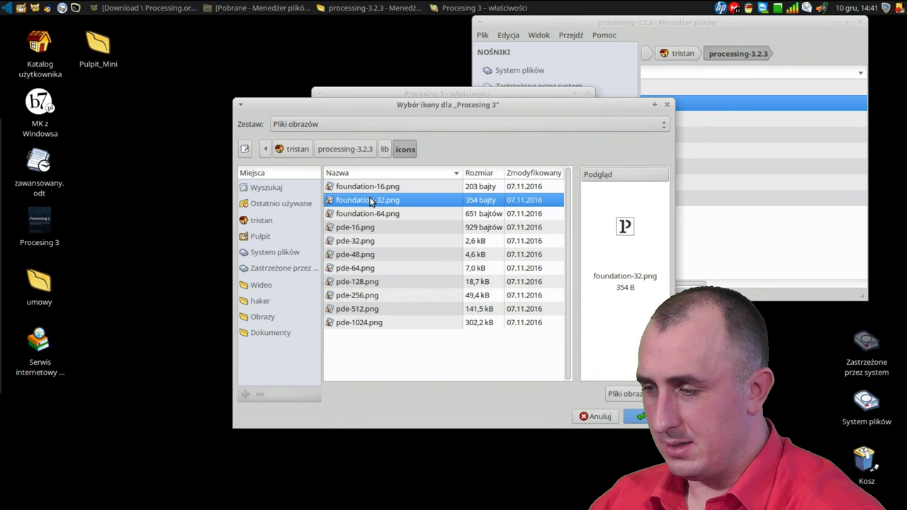
pyautogui.hotkey('ctrl', 'f')
pyautogui.press('Escape')
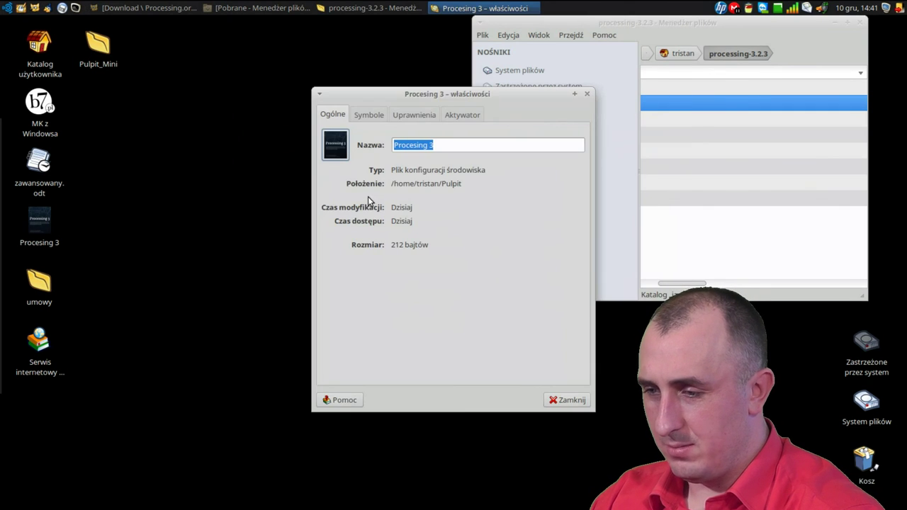
# Set pde-1024.png from the icons folder as the Procesing 3 launcher's icon and close its properties.
pyautogui.click(335, 142)
pyautogui.press('Down')
pyautogui.press('Down')
pyautogui.press('Down')
pyautogui.press('Down')
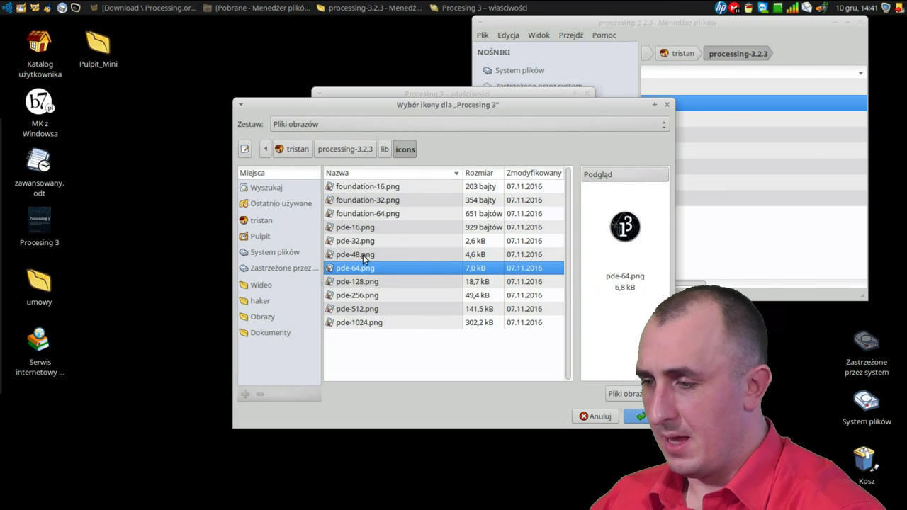
pyautogui.press('Down')
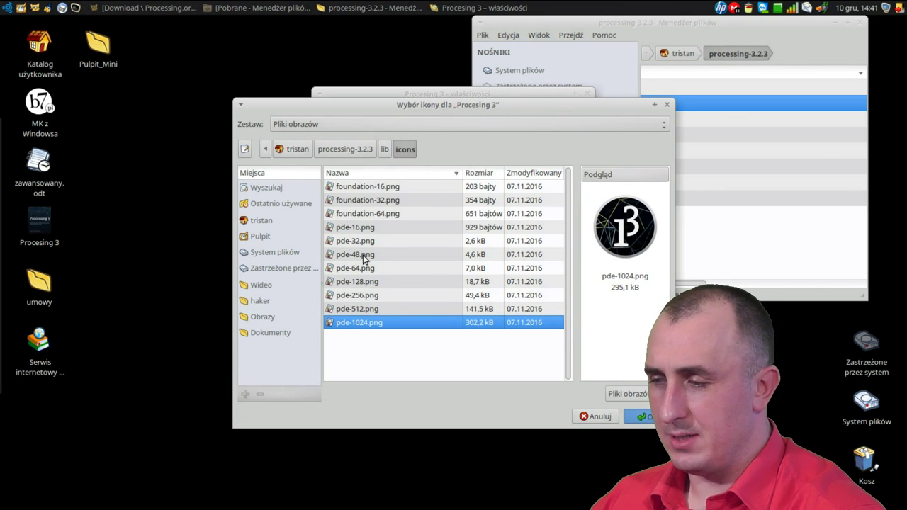
pyautogui.press('Return')
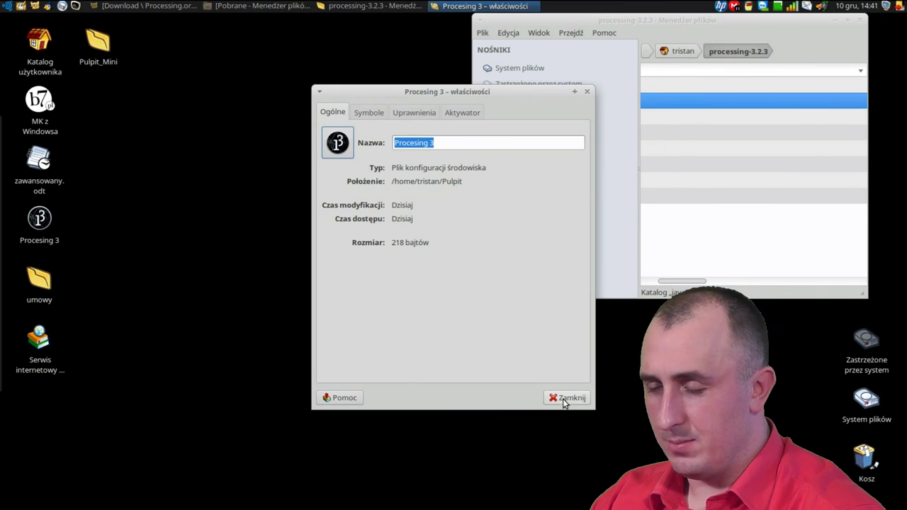
pyautogui.click(566, 399)
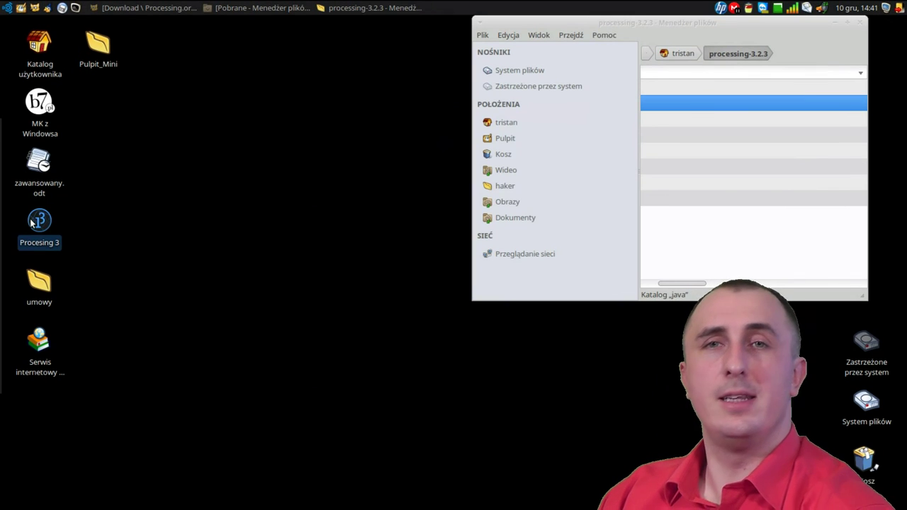
# Start Processing from the Procesing 3 desktop launcher and close the processing-3.2.3 file manager window.
pyautogui.doubleClick(32, 224)
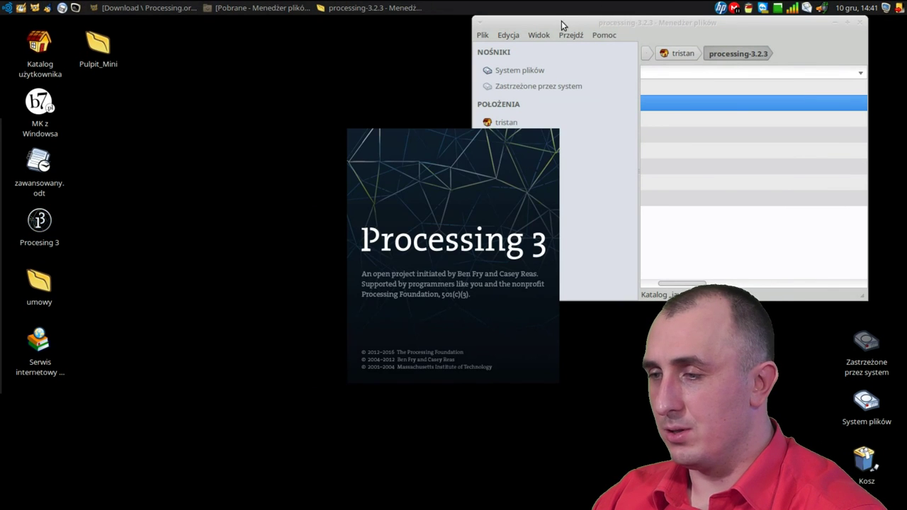
pyautogui.click(861, 23)
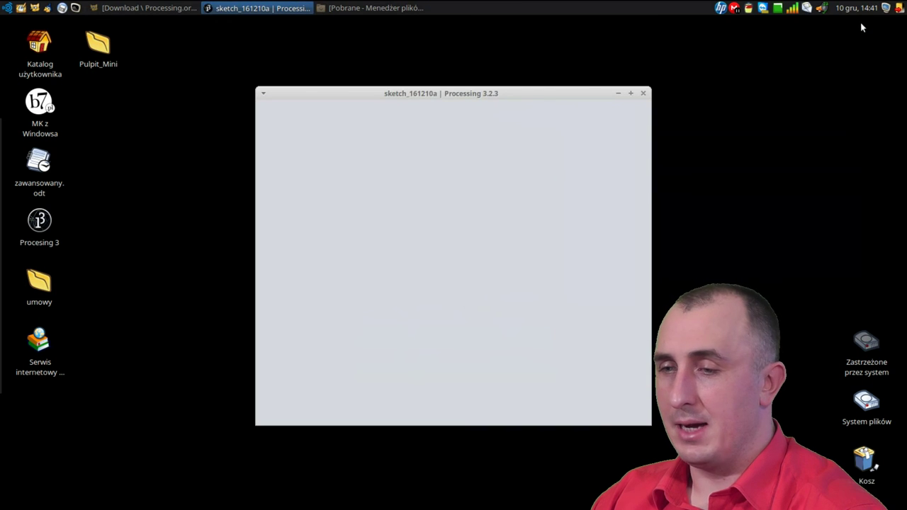